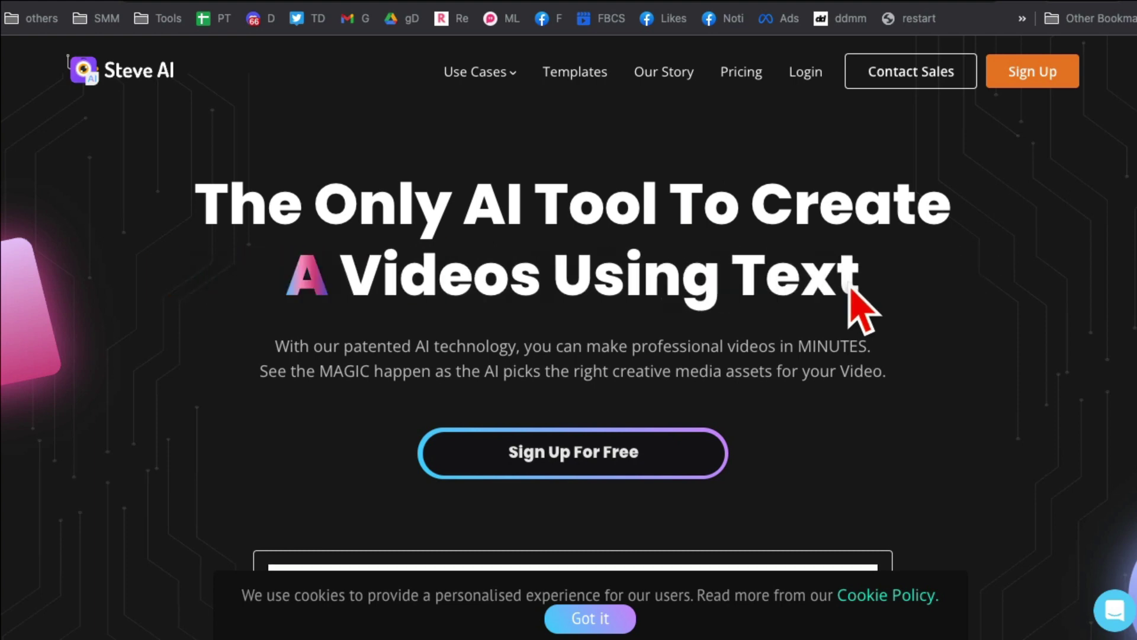
# Step: Browse the Steve AI home page and log in to reach the dashboard
pyautogui.scroll(-10, 853, 308)
pyautogui.scroll(10, 853, 307)
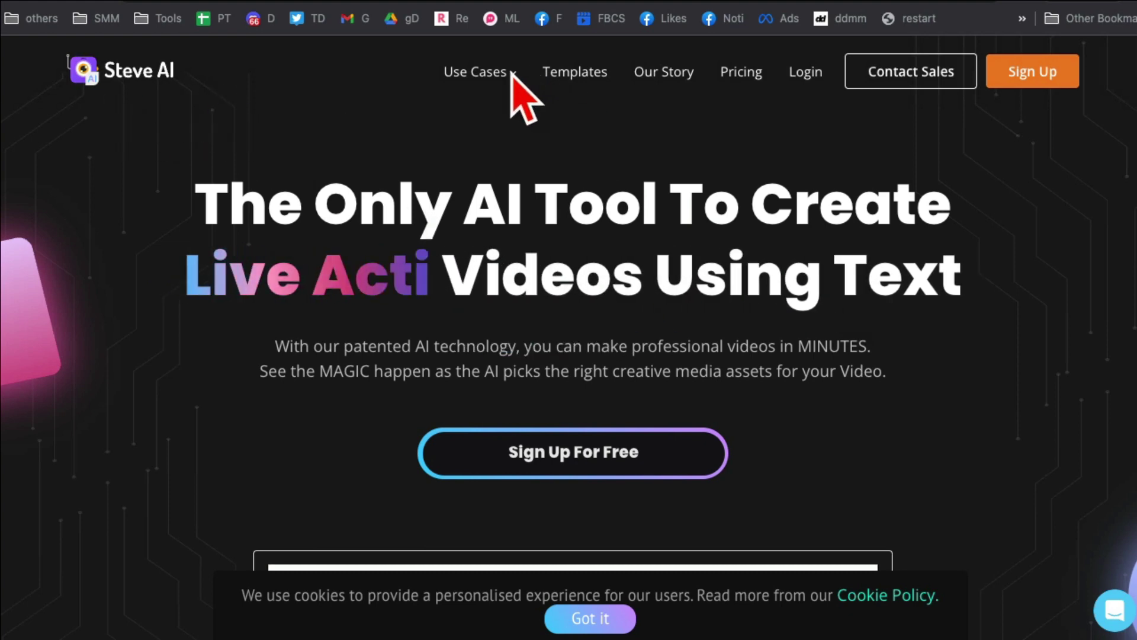
pyautogui.moveTo(505, 77)
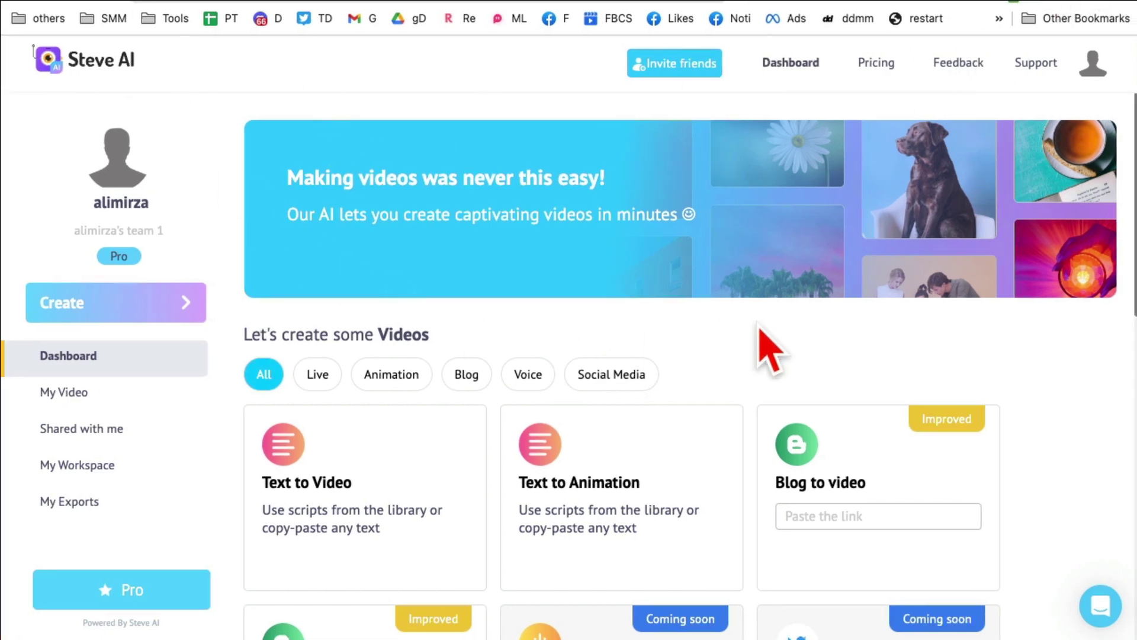
pyautogui.scroll(-3, 817, 376)
pyautogui.scroll(-8, 817, 376)
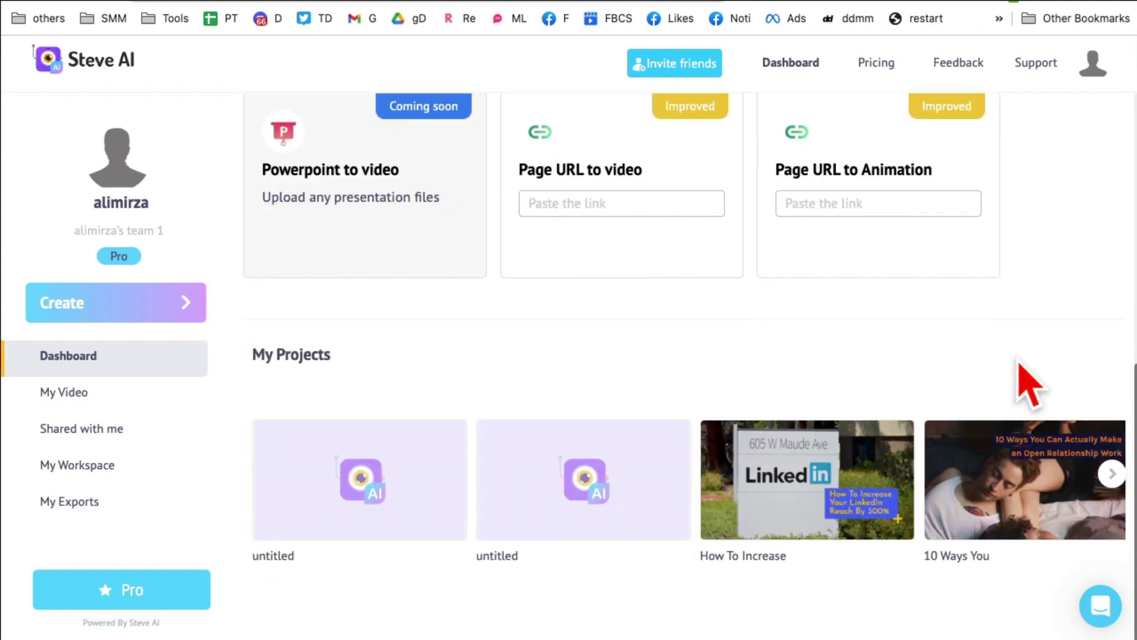
pyautogui.scroll(10, 1028, 381)
pyautogui.scroll(-2, 1029, 384)
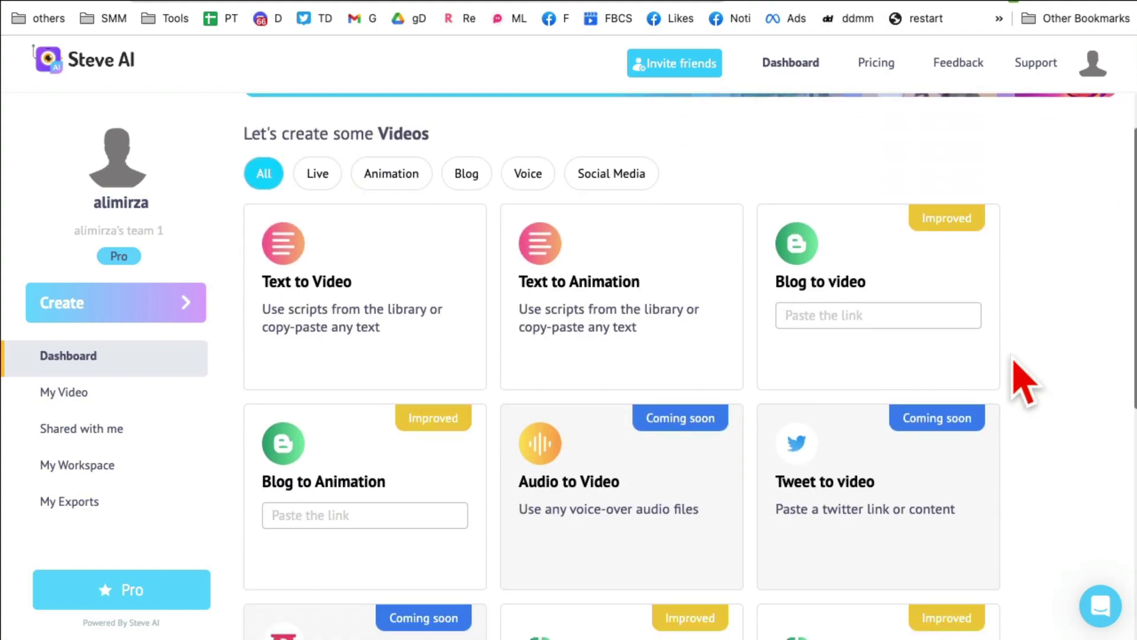
pyautogui.scroll(3, 1025, 382)
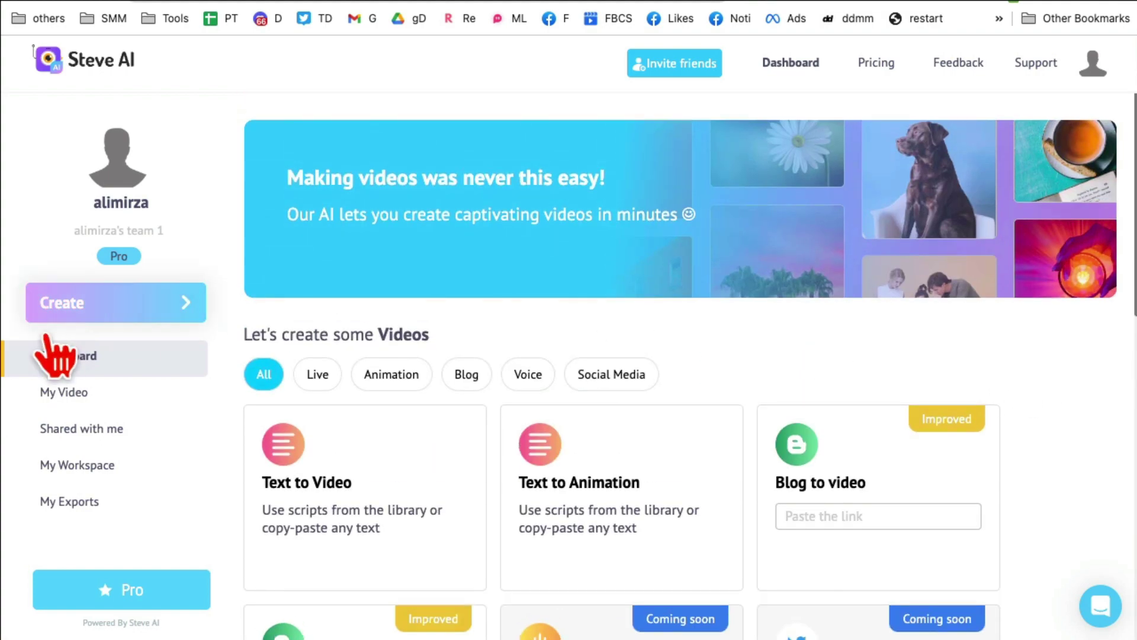
pyautogui.scroll(-1, 132, 381)
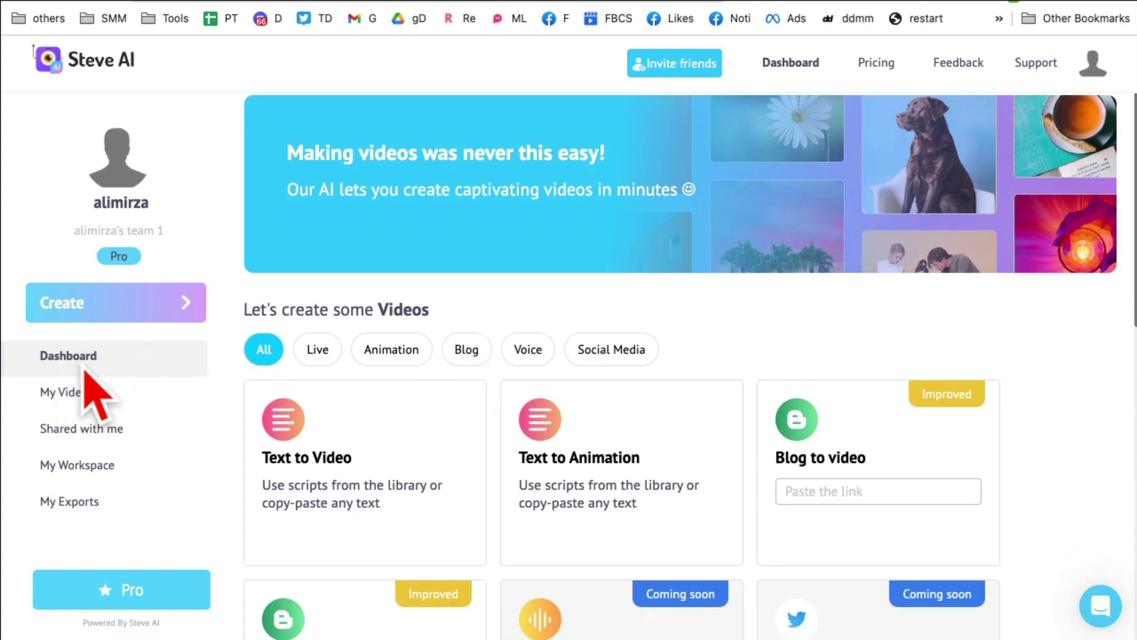
pyautogui.scroll(-2, 432, 406)
pyautogui.scroll(-2, 1067, 385)
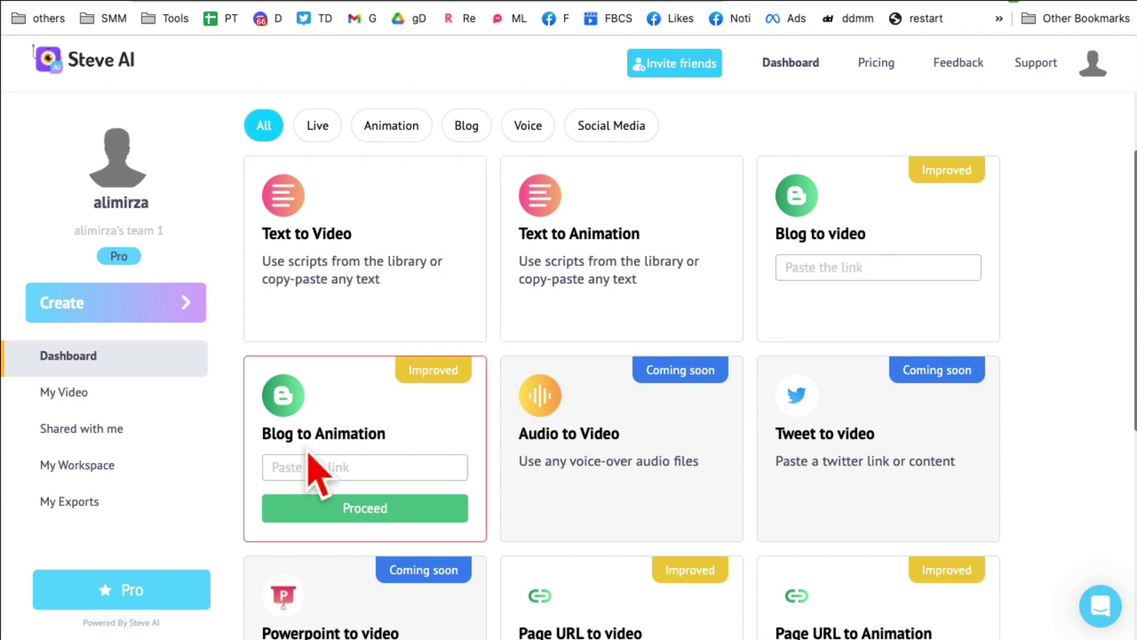
pyautogui.scroll(-3, 859, 429)
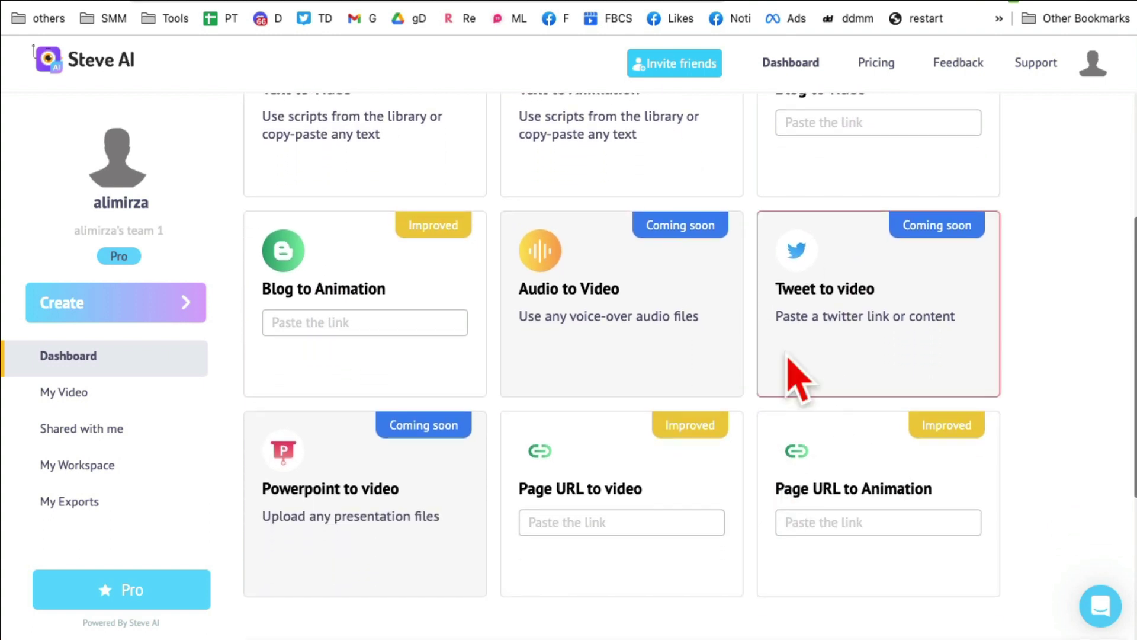
pyautogui.scroll(7, 719, 373)
pyautogui.scroll(-3, 685, 309)
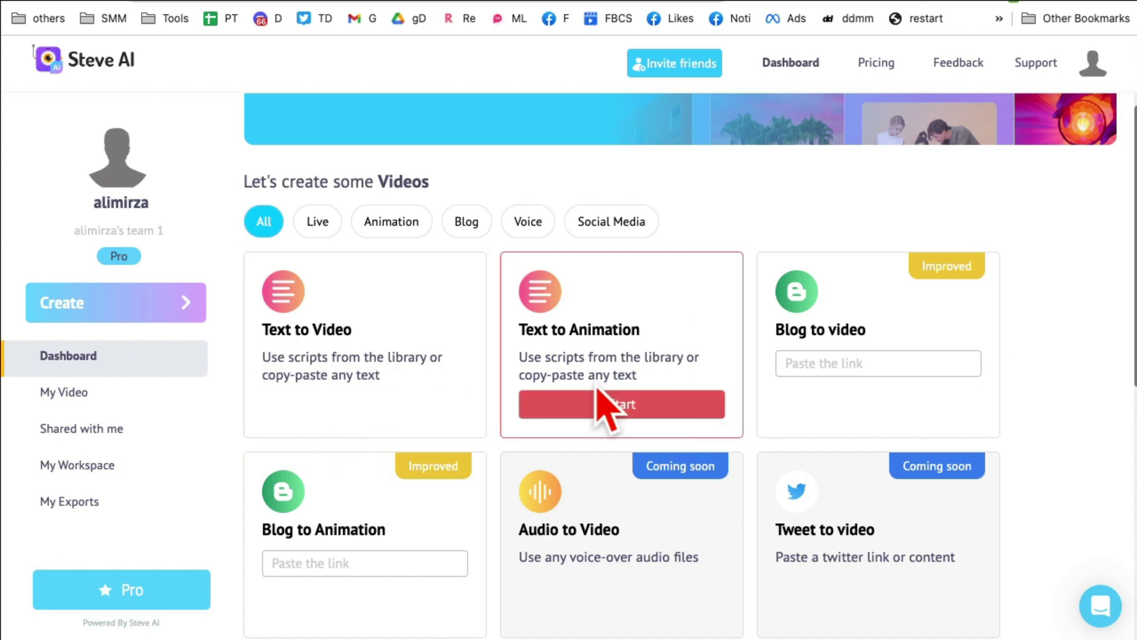
# Step: Start a Text to Video project as a Live Video in Horizontal (16:9)
pyautogui.click(367, 407)
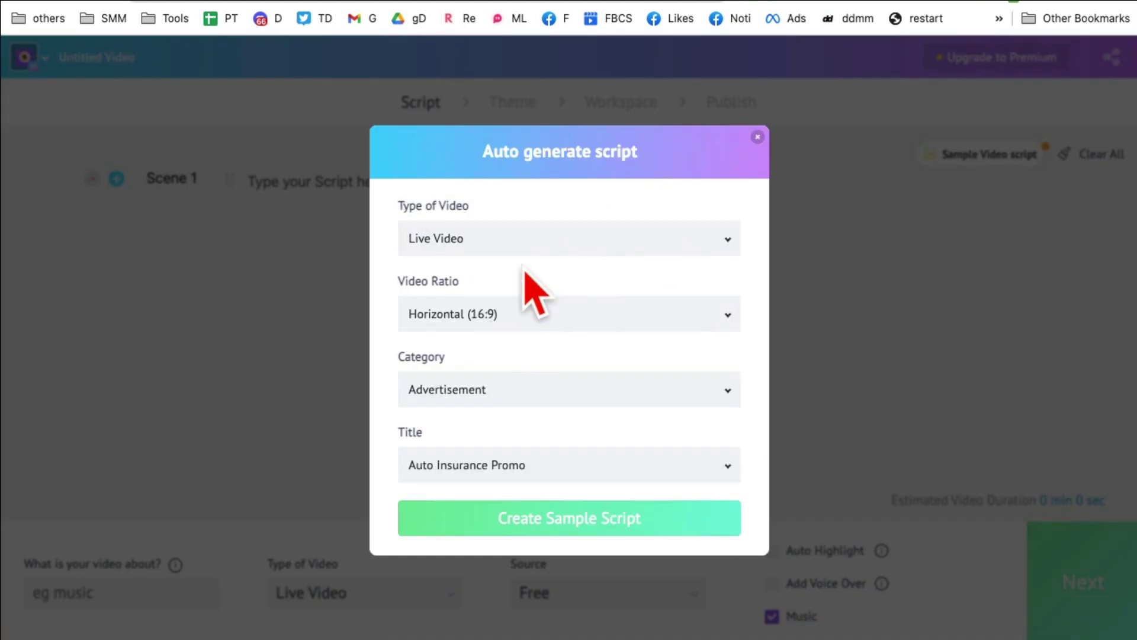
pyautogui.click(539, 242)
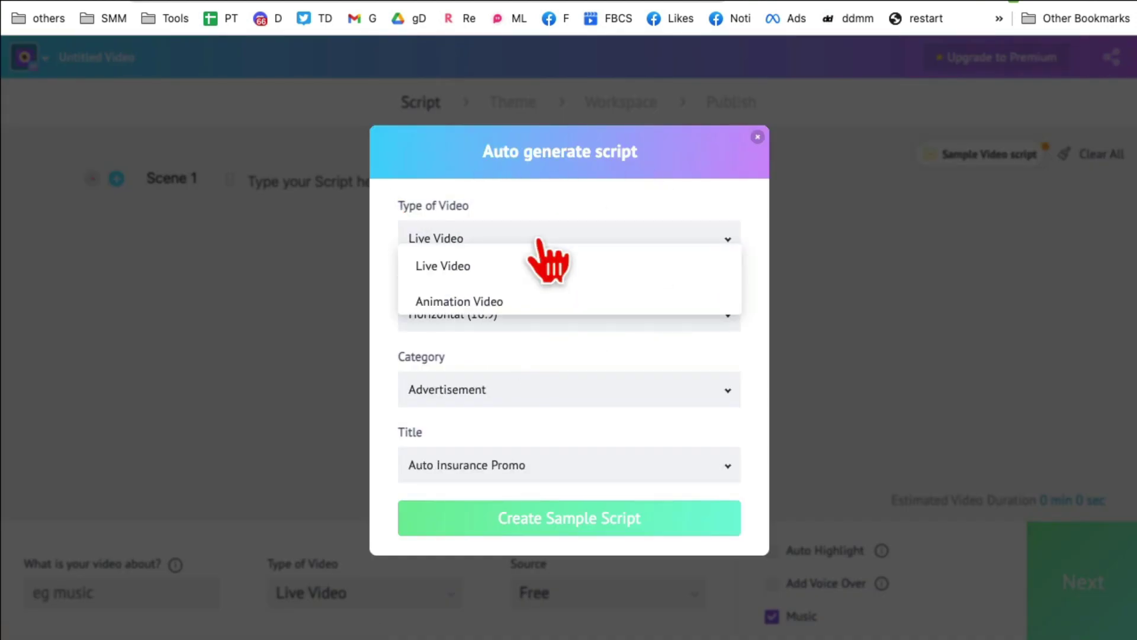
pyautogui.click(486, 266)
pyautogui.click(569, 320)
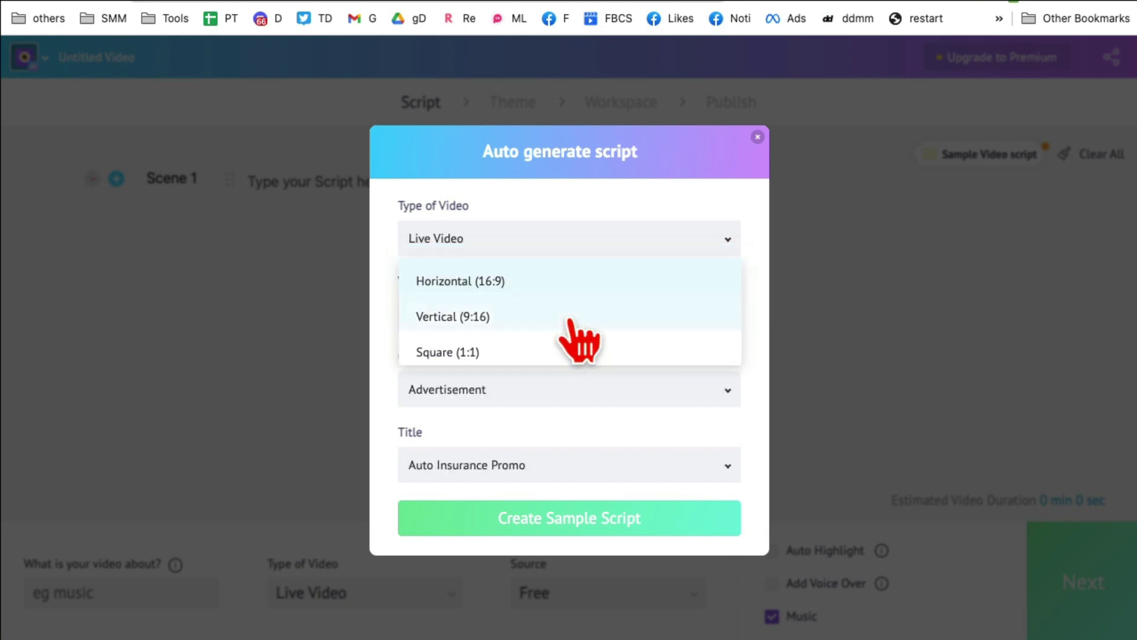
pyautogui.click(536, 292)
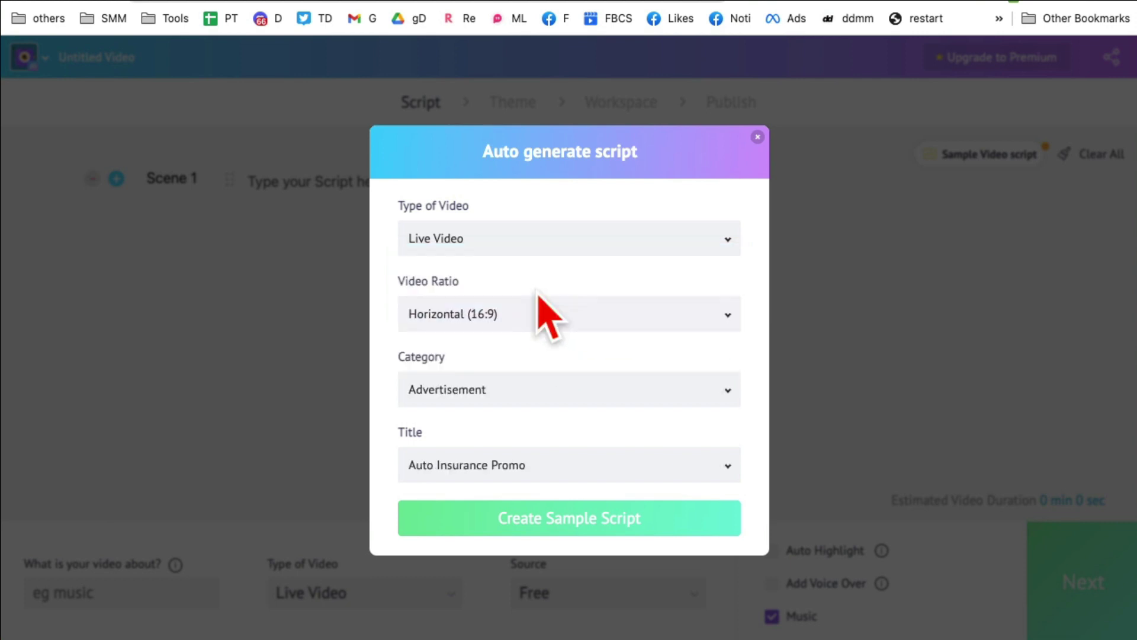
# Step: Choose the Health category and the Healthy Eating sample title
pyautogui.click(591, 389)
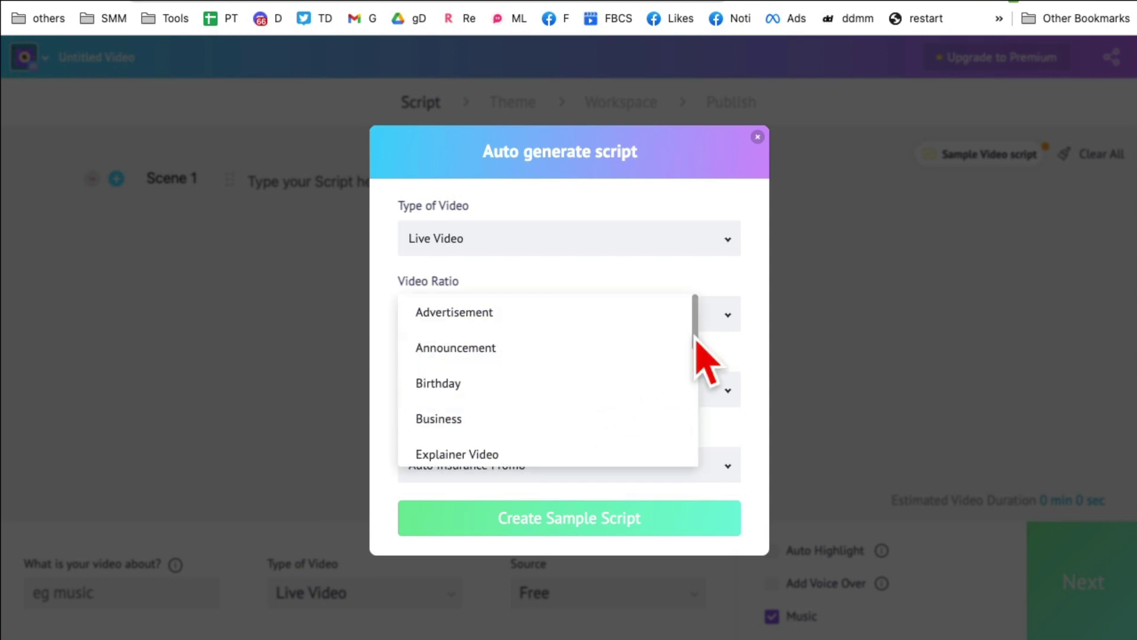
pyautogui.moveTo(695, 338); pyautogui.dragTo(694, 377)
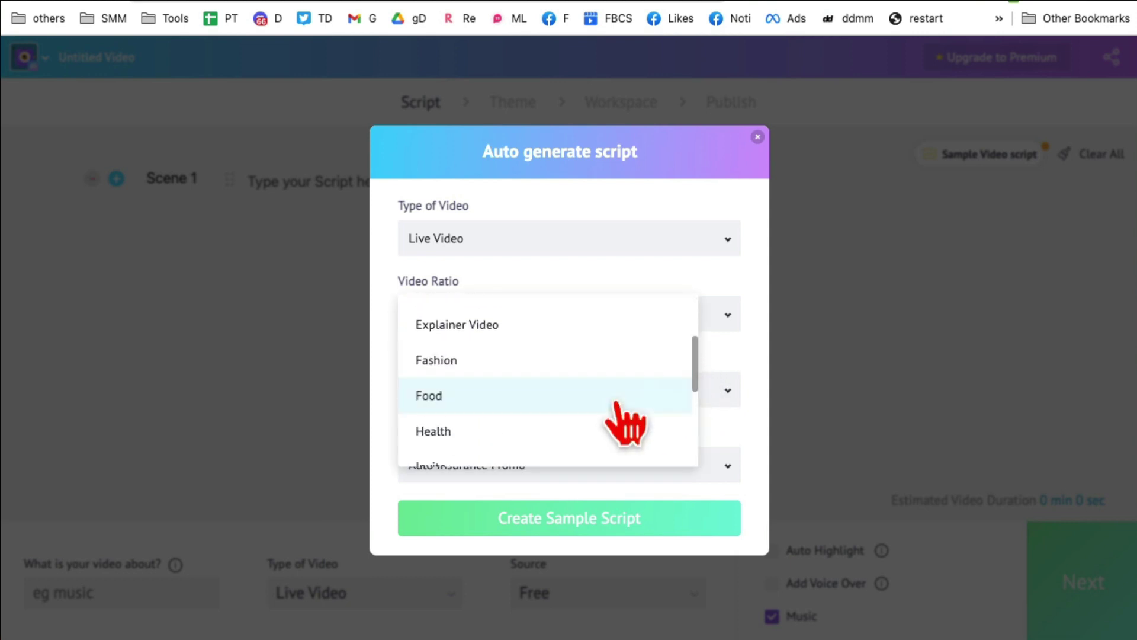
pyautogui.click(503, 430)
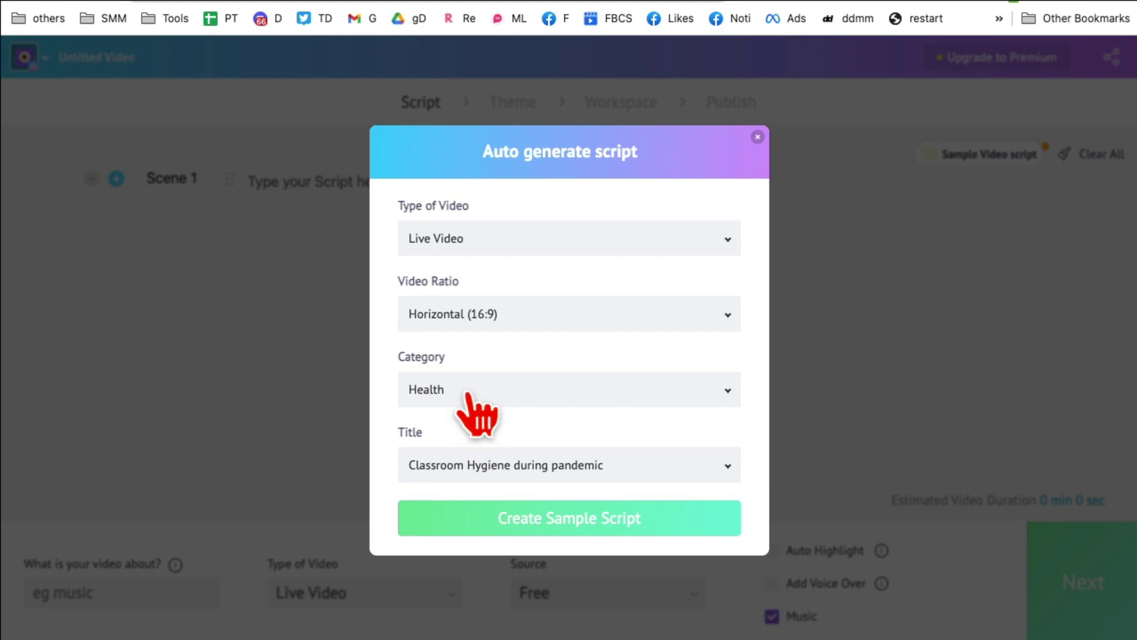
pyautogui.click(599, 471)
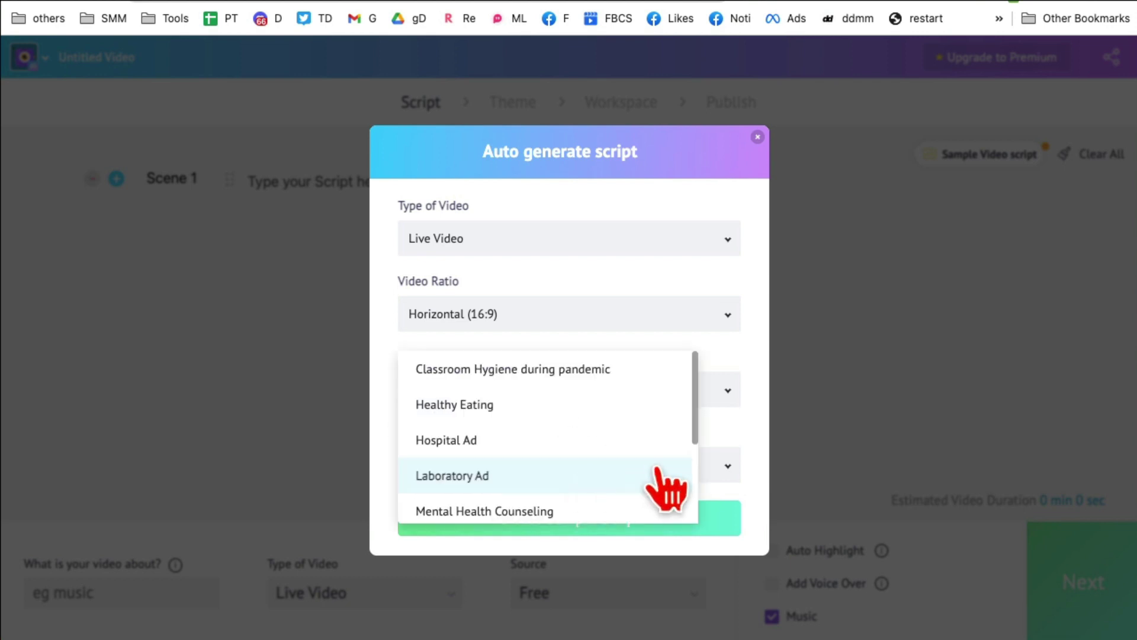
pyautogui.click(561, 409)
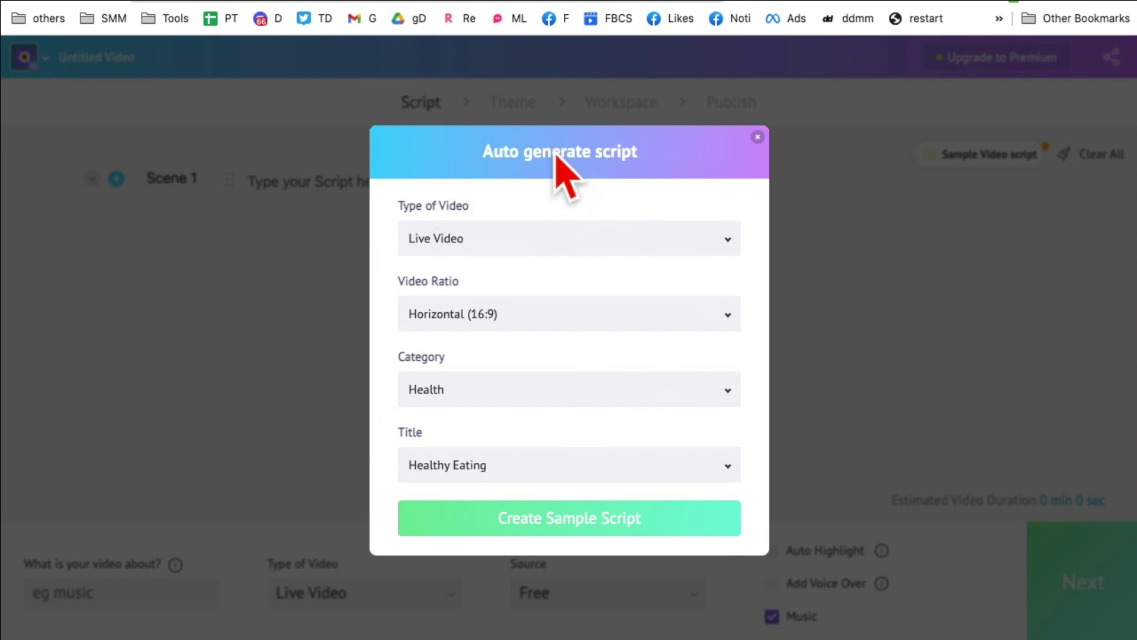
# Step: Generate the seven-scene Healthy Eating sample script and review its scenes
pyautogui.click(570, 528)
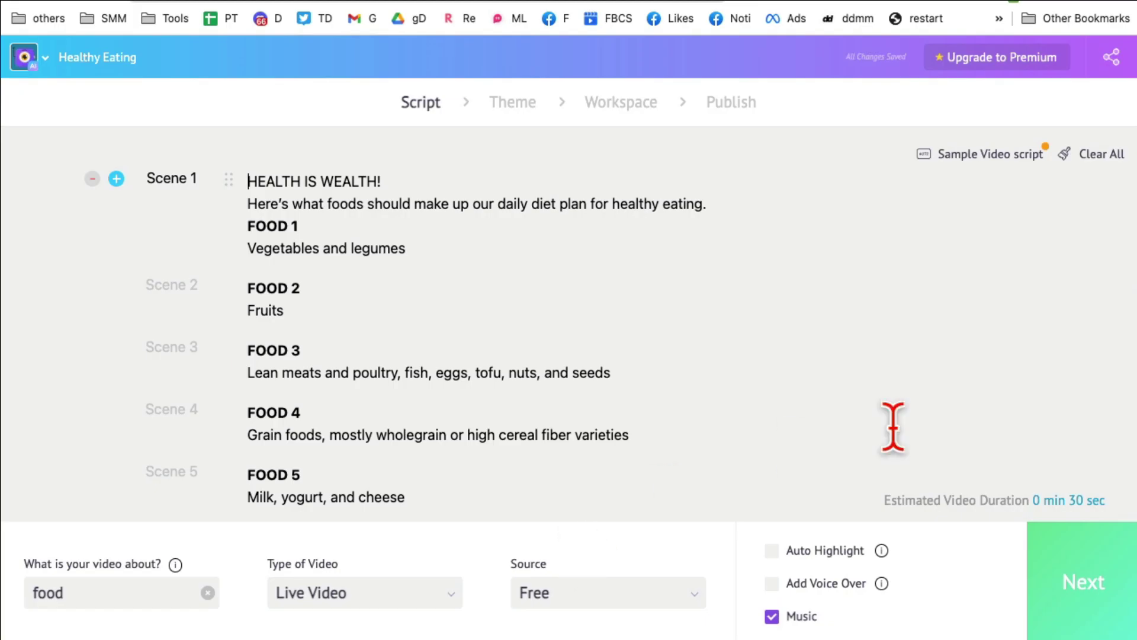
pyautogui.scroll(-5, 622, 330)
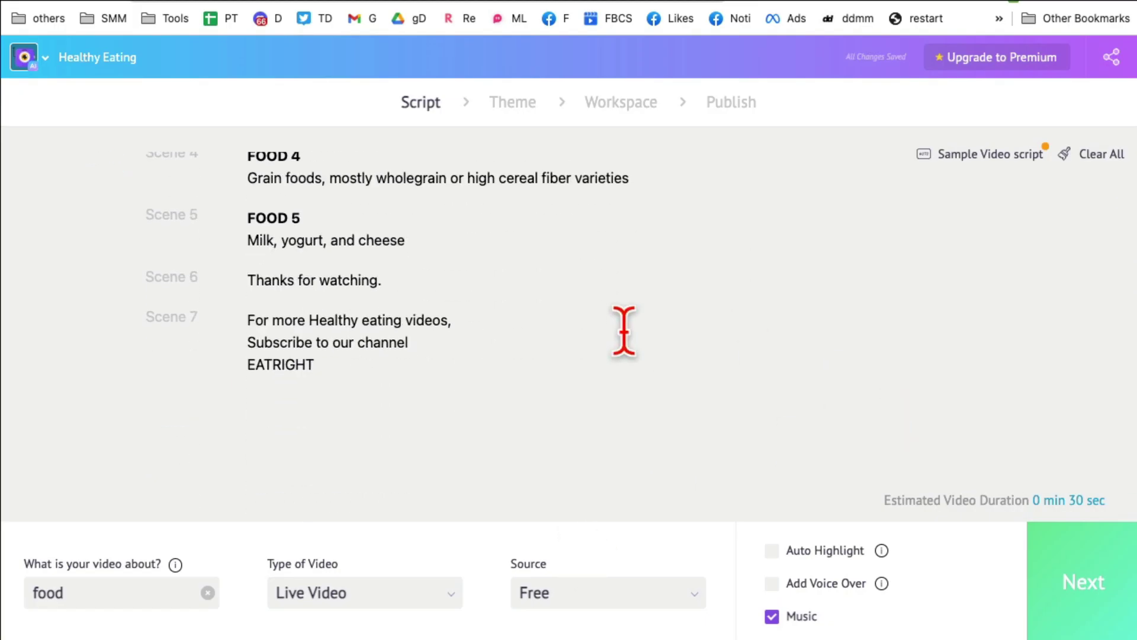
pyautogui.scroll(5, 624, 331)
pyautogui.click(261, 136)
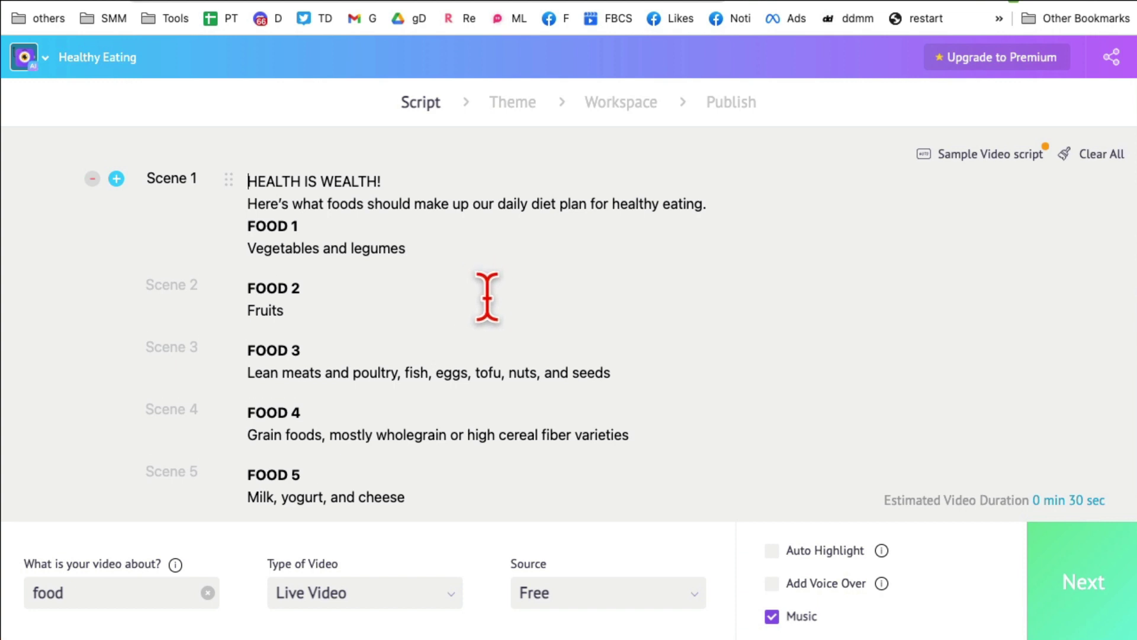
pyautogui.scroll(-3, 486, 297)
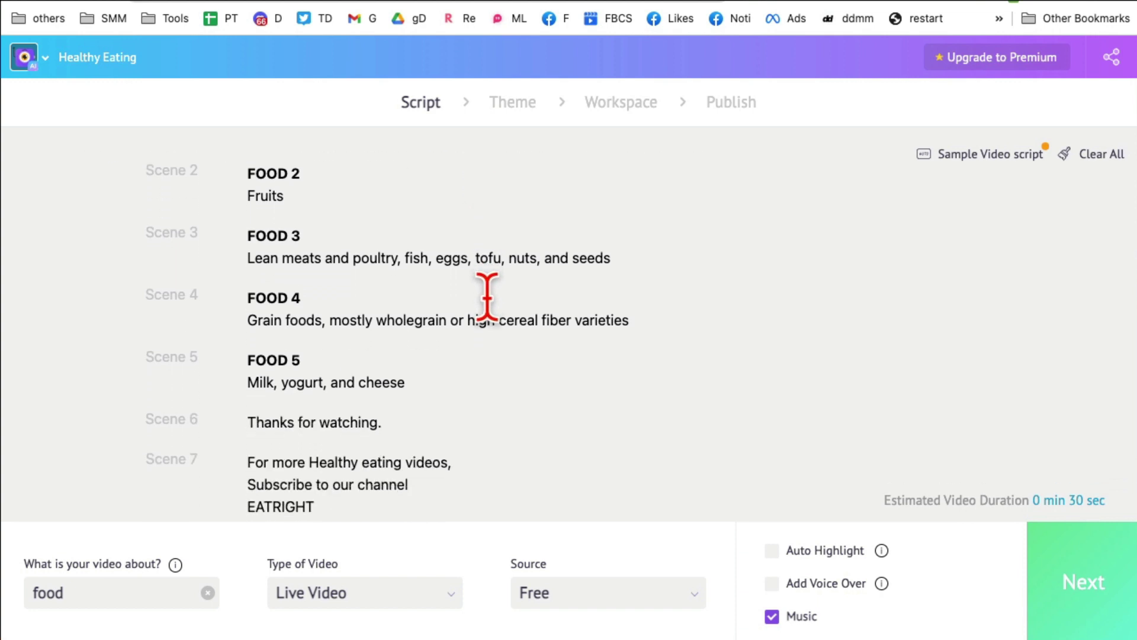
pyautogui.scroll(-4, 487, 297)
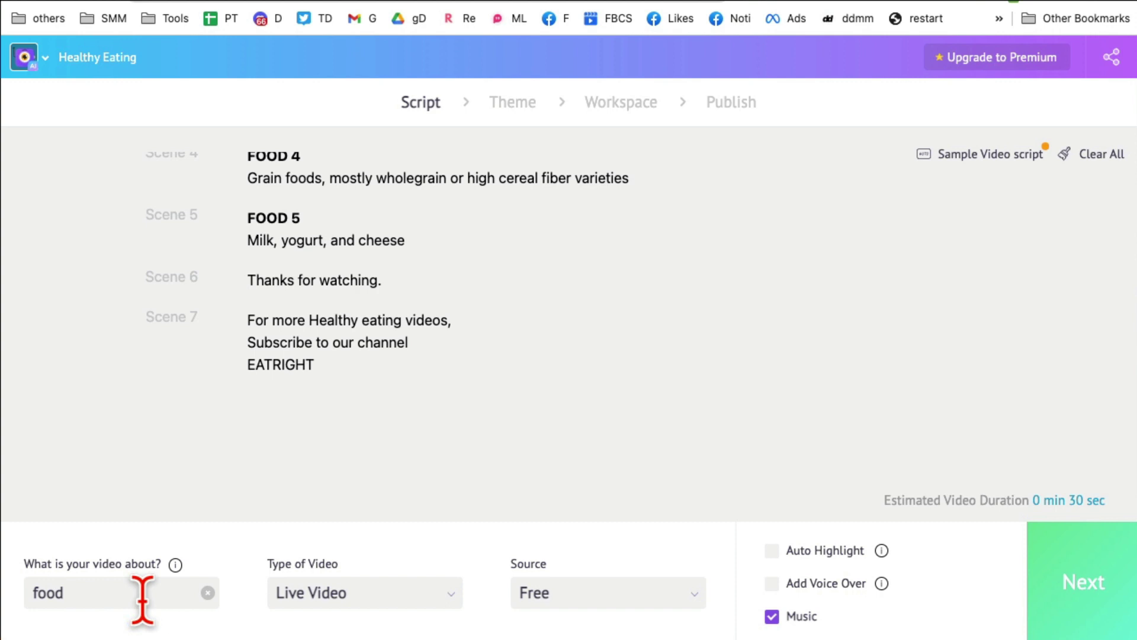
pyautogui.scroll(7, 432, 337)
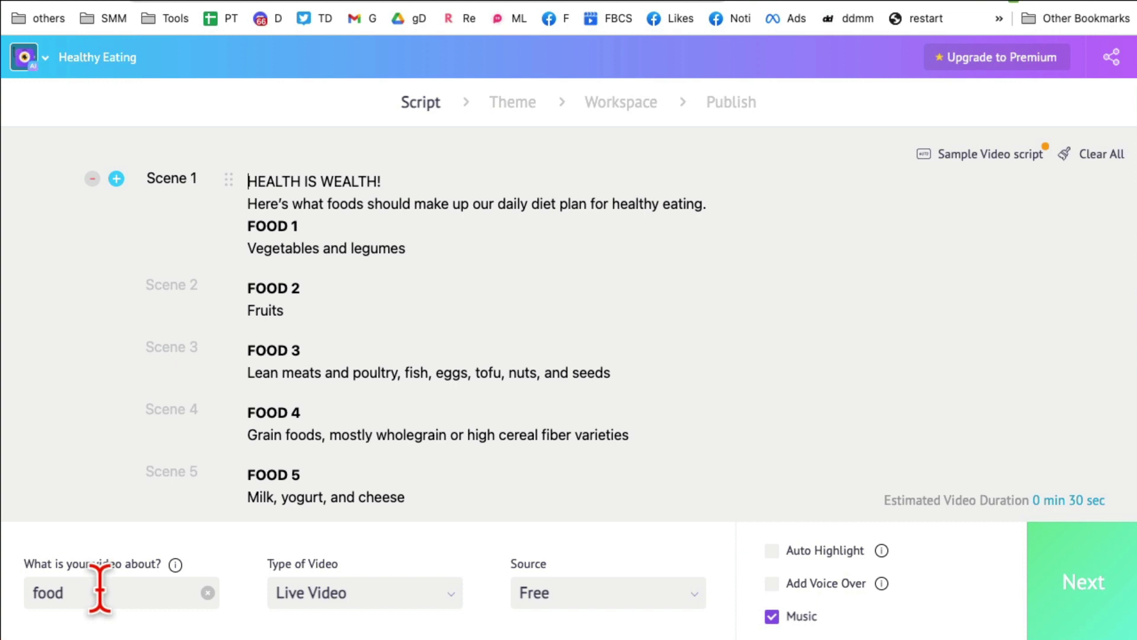
pyautogui.click(439, 599)
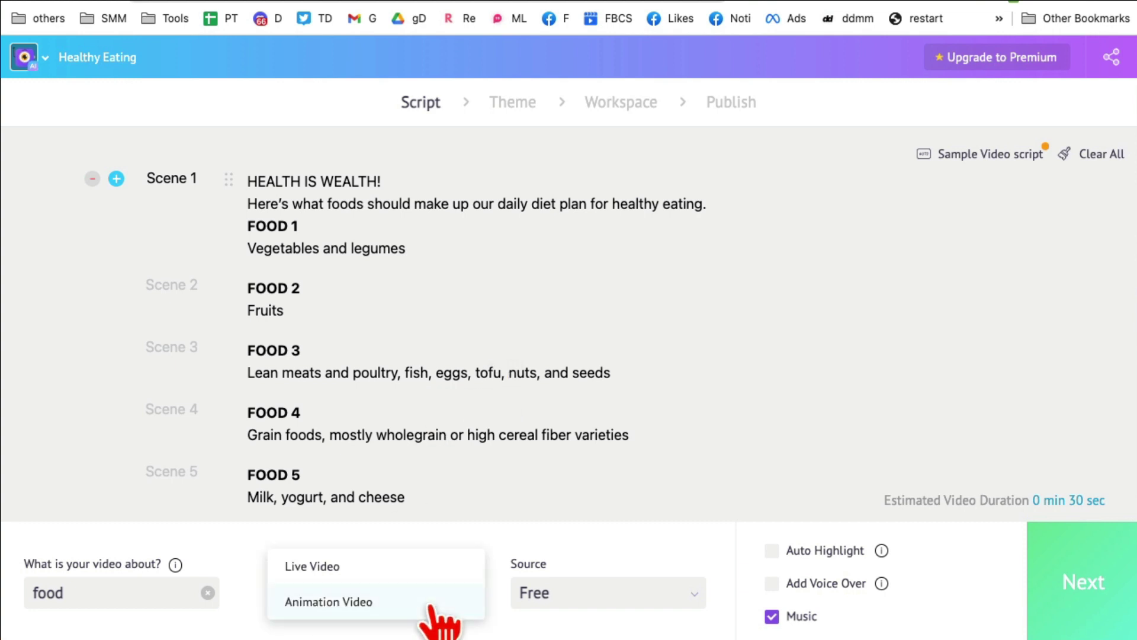
# Step: Keep Live Video, set the footage source to Free, and proceed to the Theme step
pyautogui.click(357, 573)
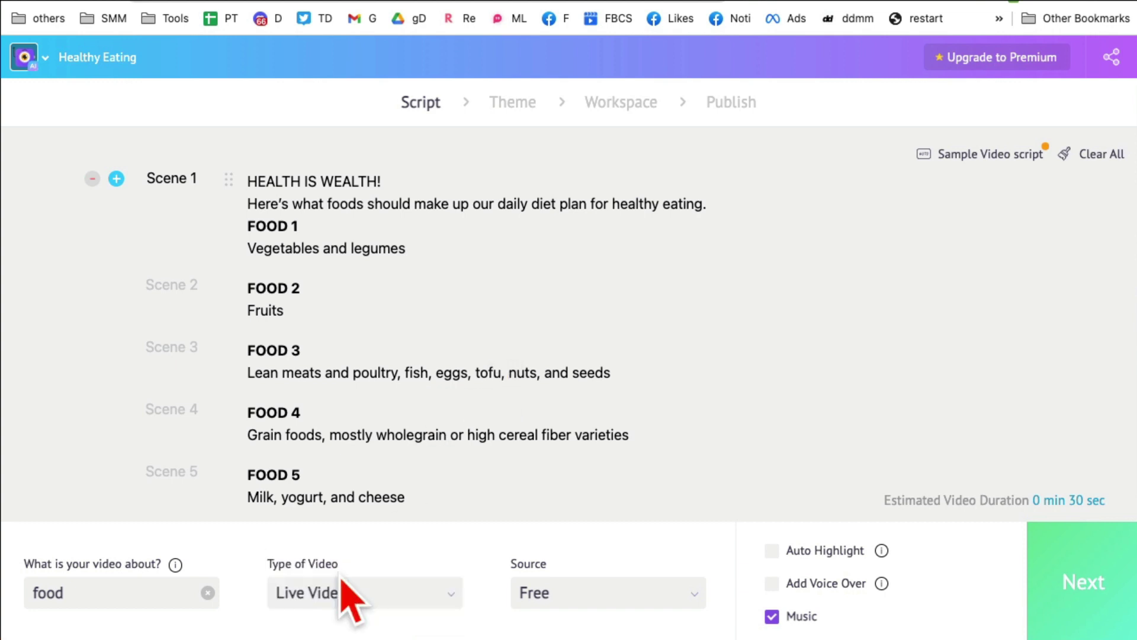
pyautogui.click(620, 597)
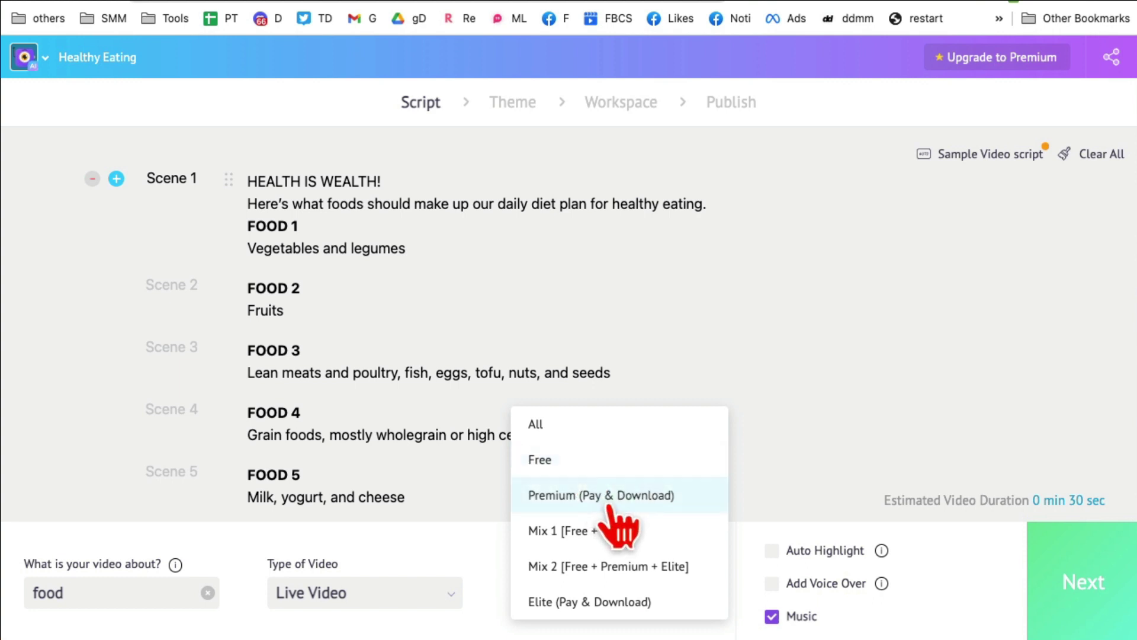
pyautogui.click(583, 461)
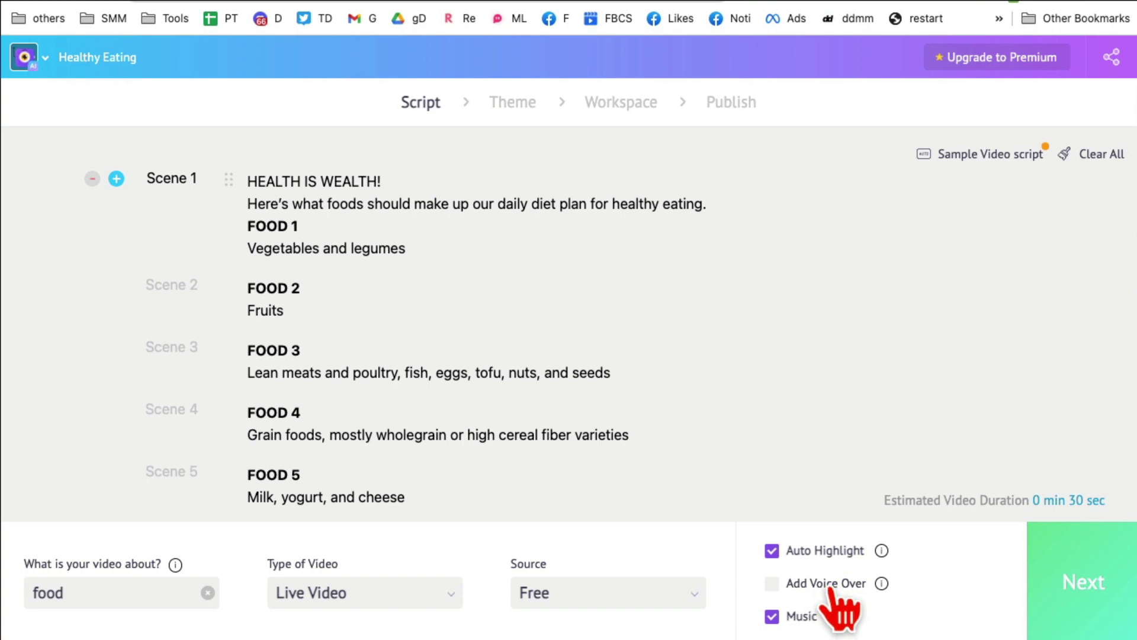
pyautogui.click(1084, 581)
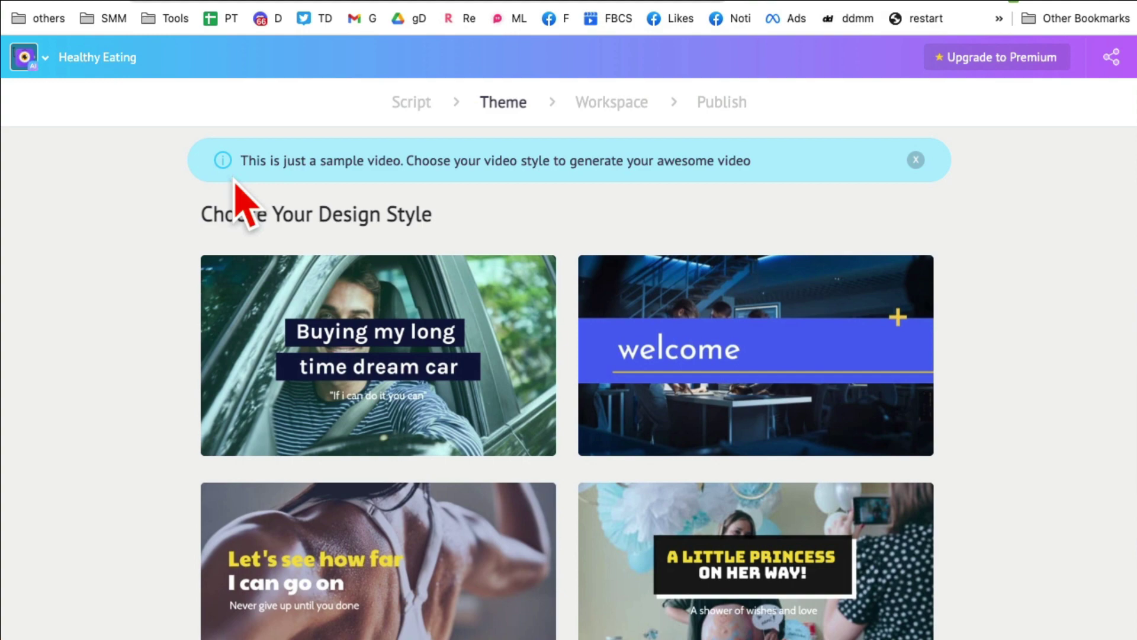
# Step: Browse the design styles and apply the first theme to generate the video
pyautogui.scroll(-2, 1029, 305)
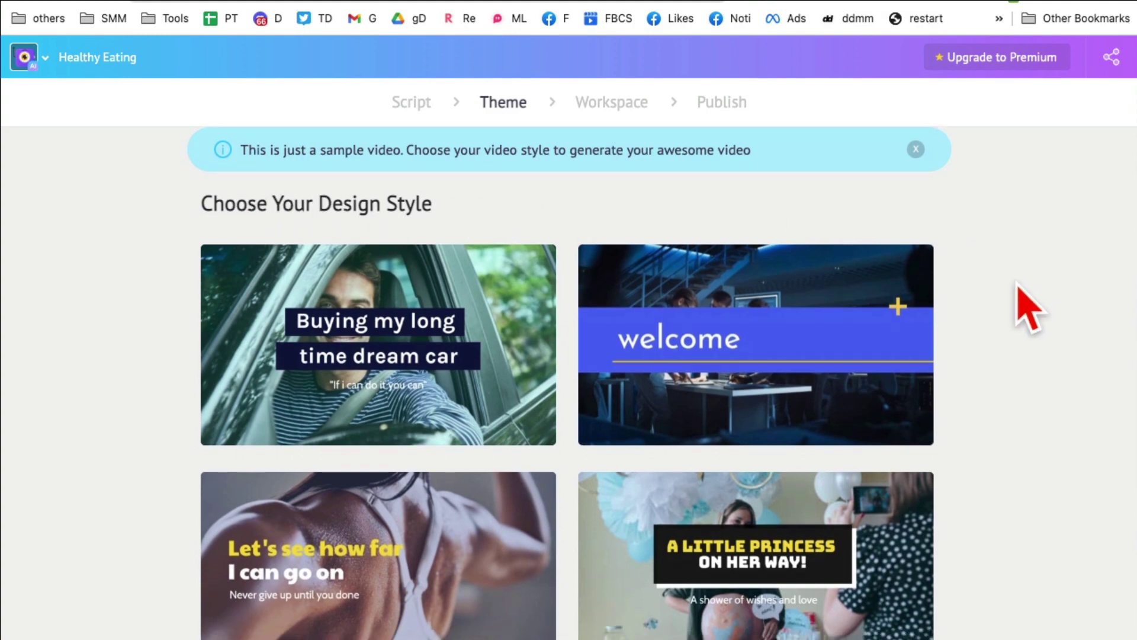
pyautogui.scroll(-4, 467, 284)
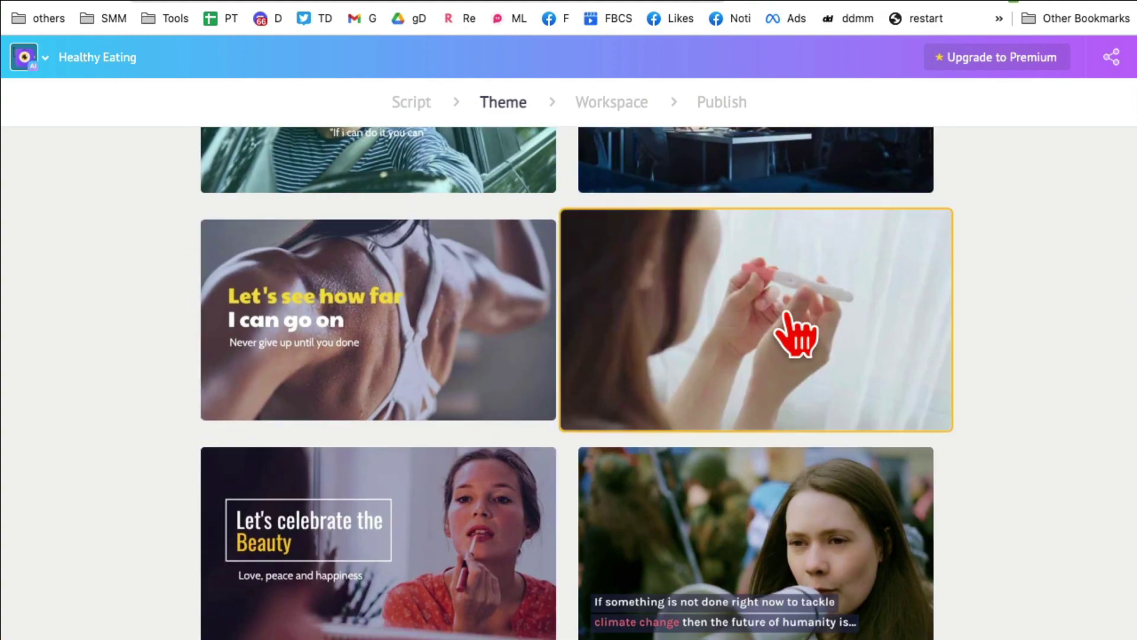
pyautogui.scroll(5, 503, 474)
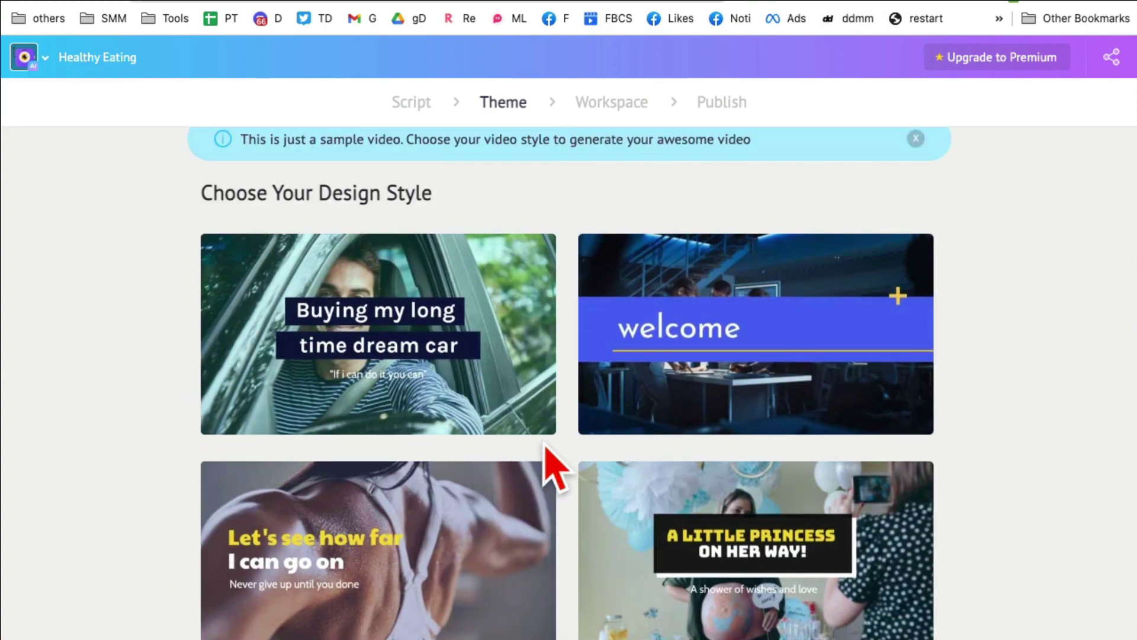
pyautogui.click(408, 338)
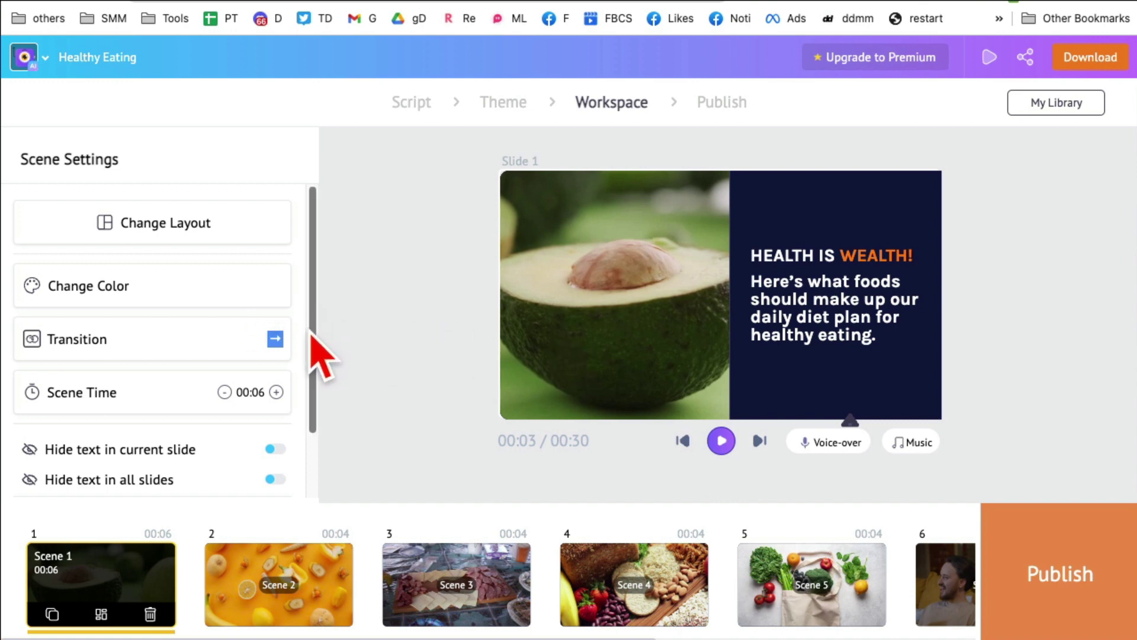
pyautogui.click(169, 226)
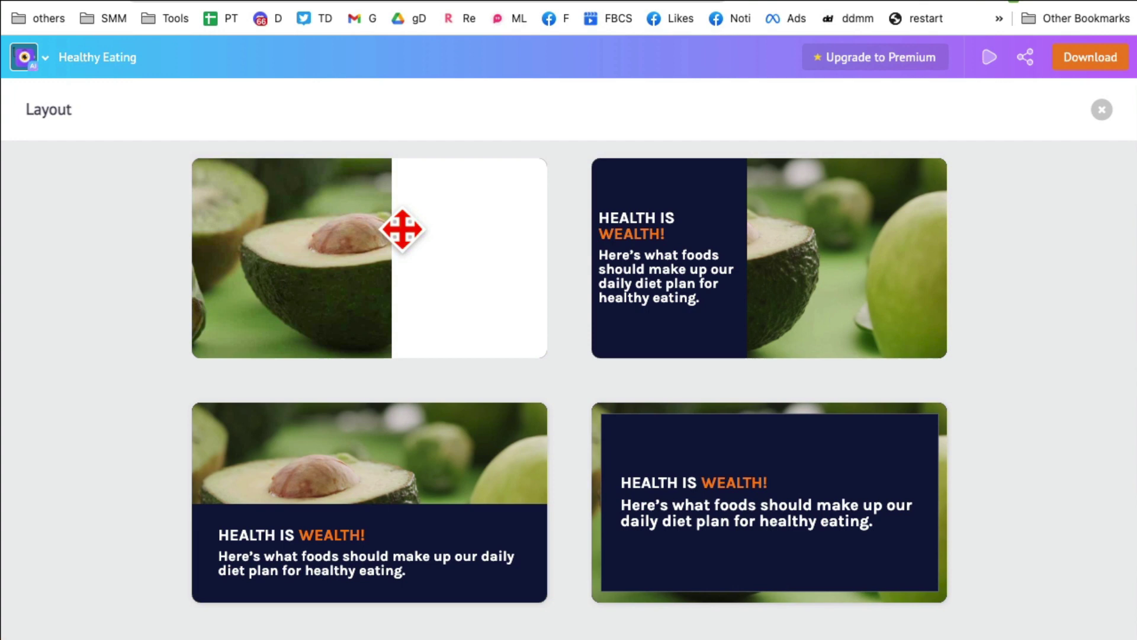
pyautogui.click(1101, 110)
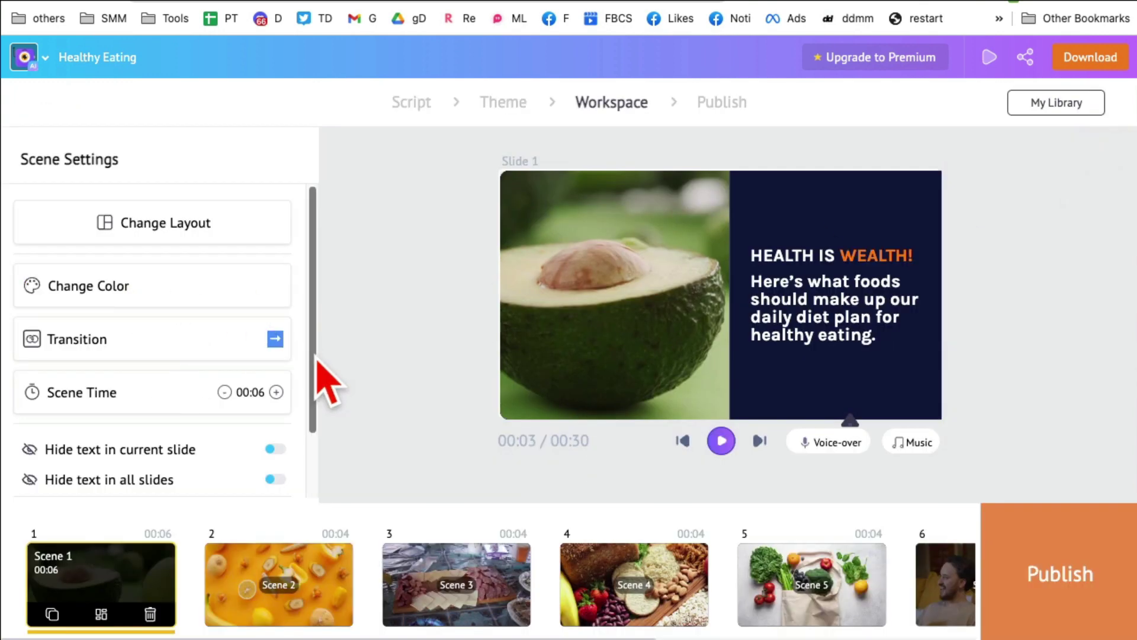
pyautogui.scroll(-3, 311, 415)
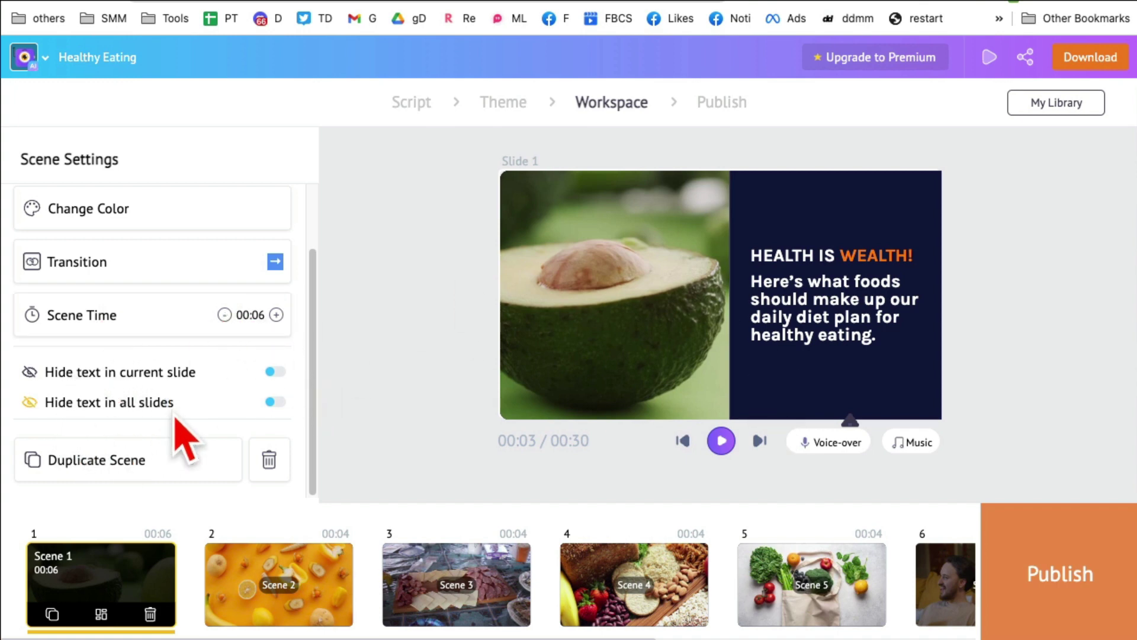
pyautogui.moveTo(309, 433); pyautogui.dragTo(308, 464)
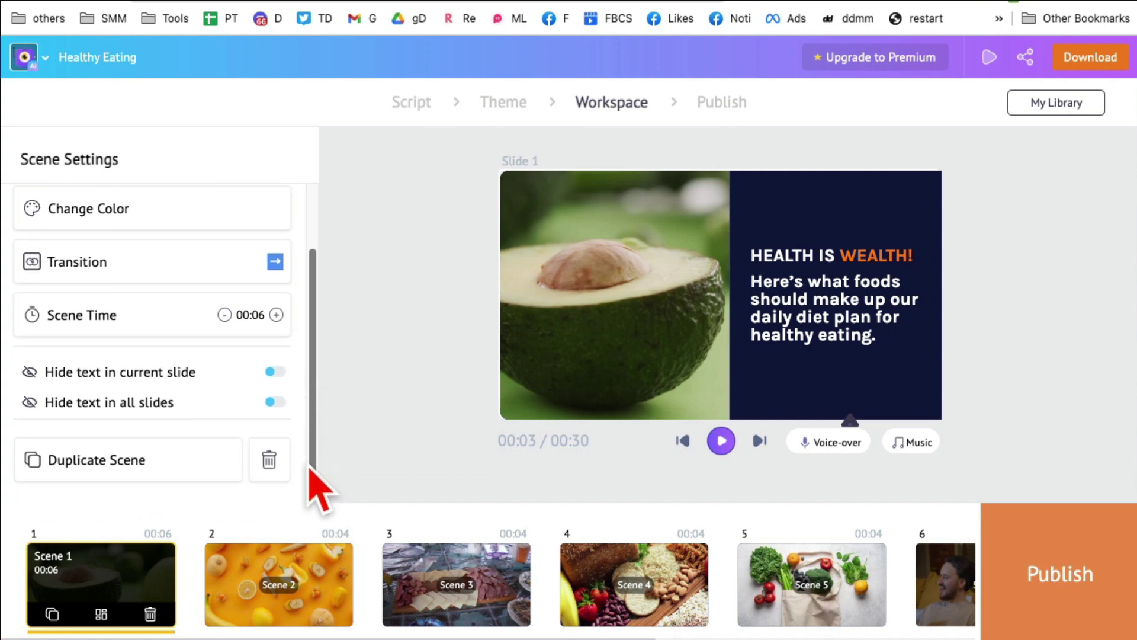
# Step: Preview the video twice, then open the FOOD 4 grain foods scene
pyautogui.click(721, 441)
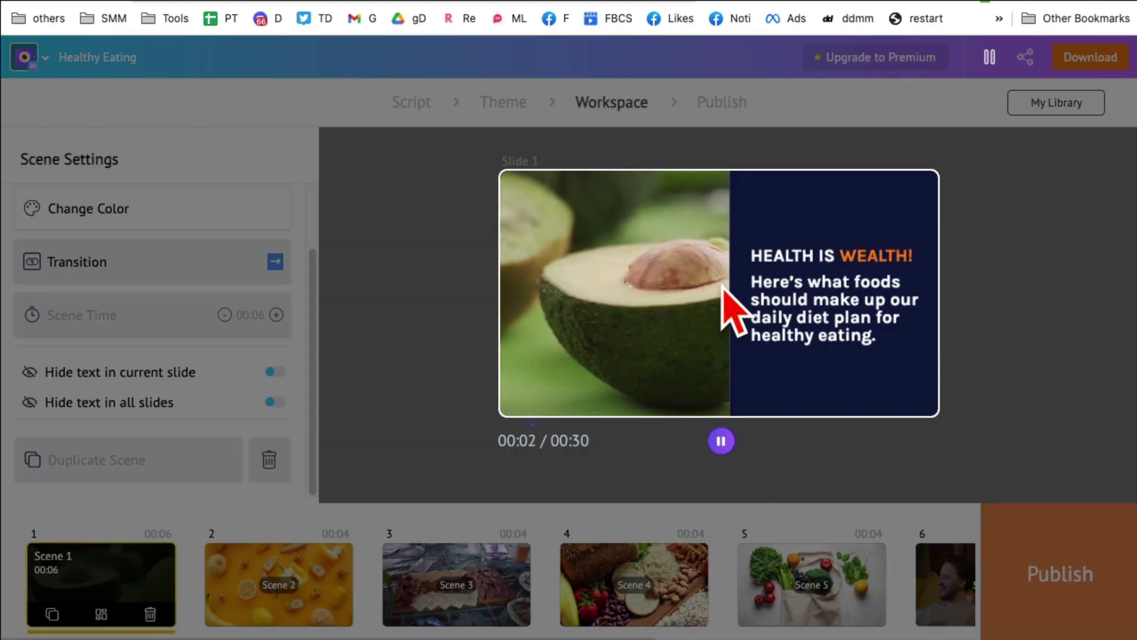
pyautogui.click(721, 441)
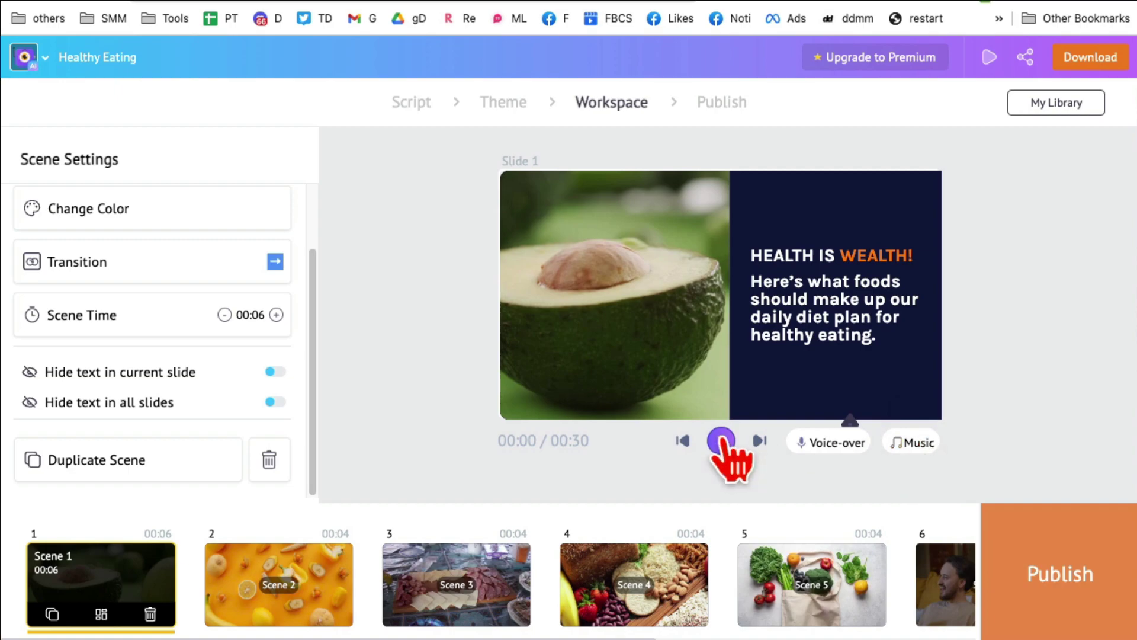
pyautogui.click(721, 441)
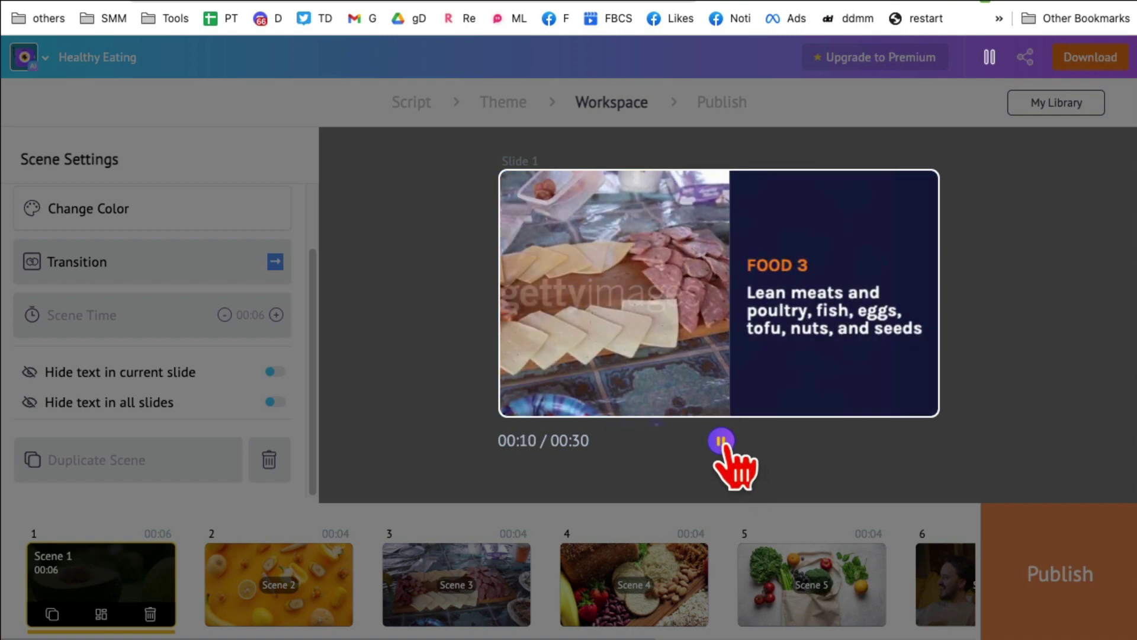
pyautogui.click(721, 441)
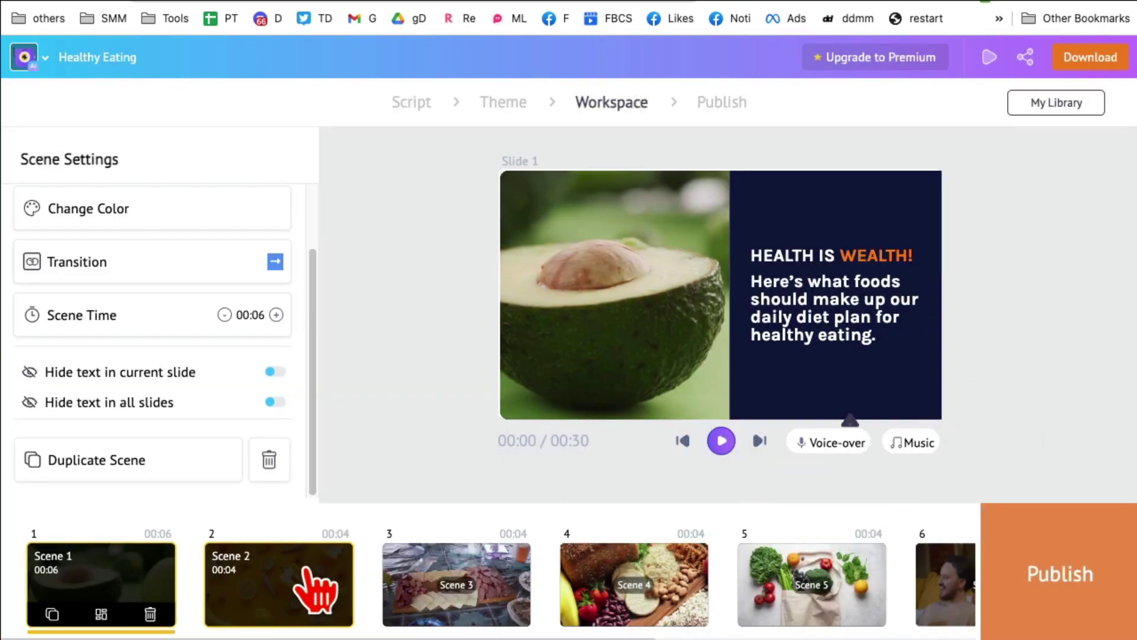
pyautogui.click(663, 618)
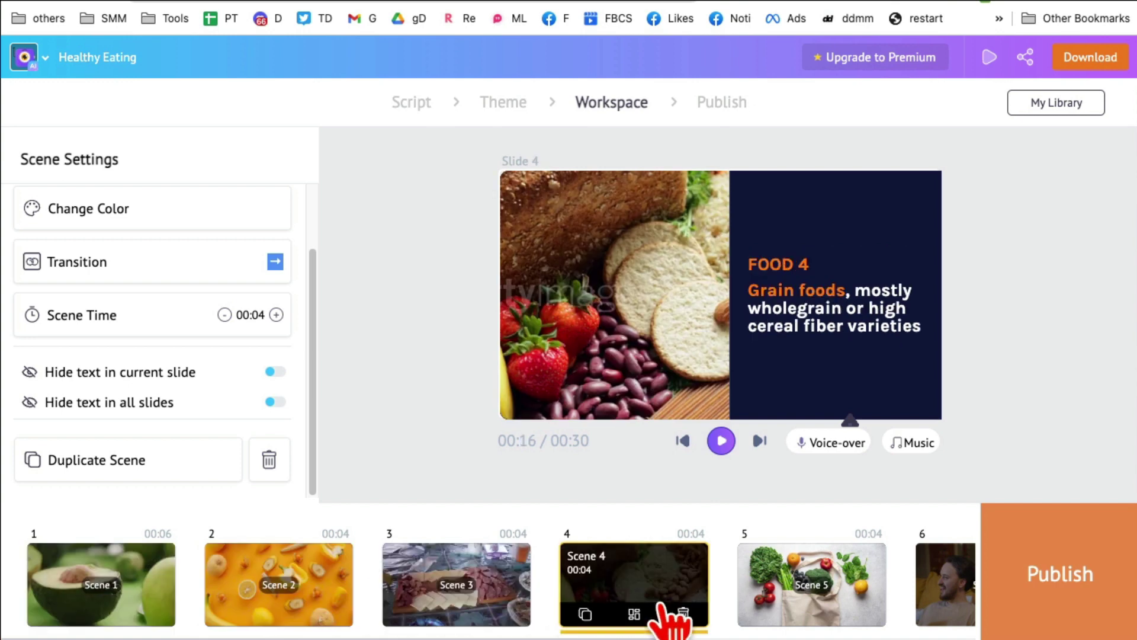
# Step: Open scene 4's video settings and choose Swap Video to browse the stock library
pyautogui.click(625, 362)
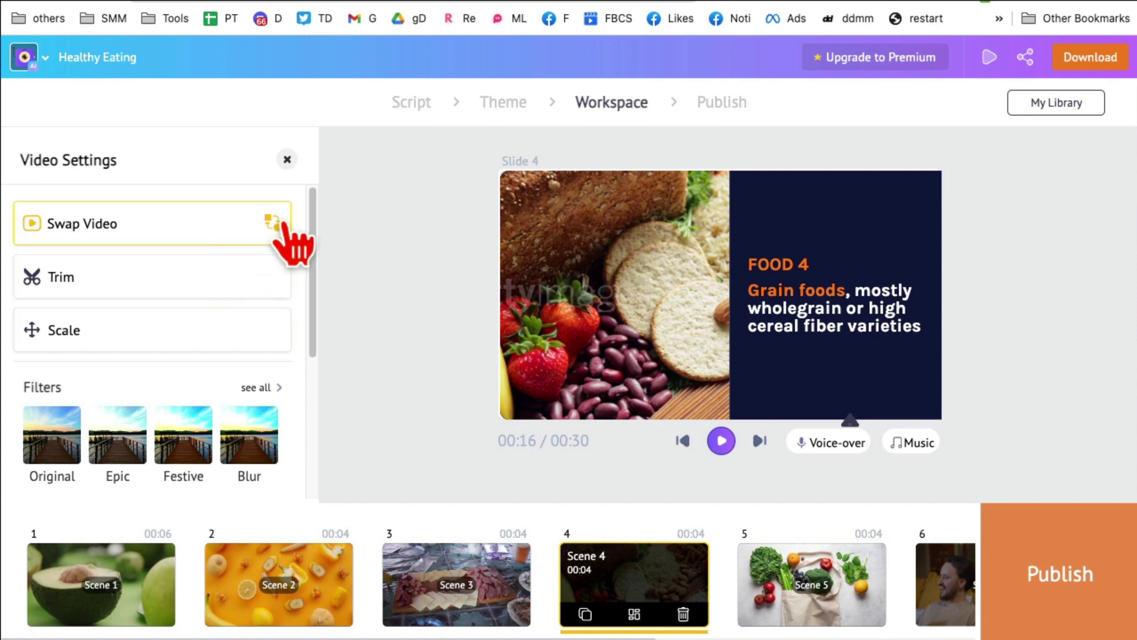
pyautogui.scroll(-1, 278, 236)
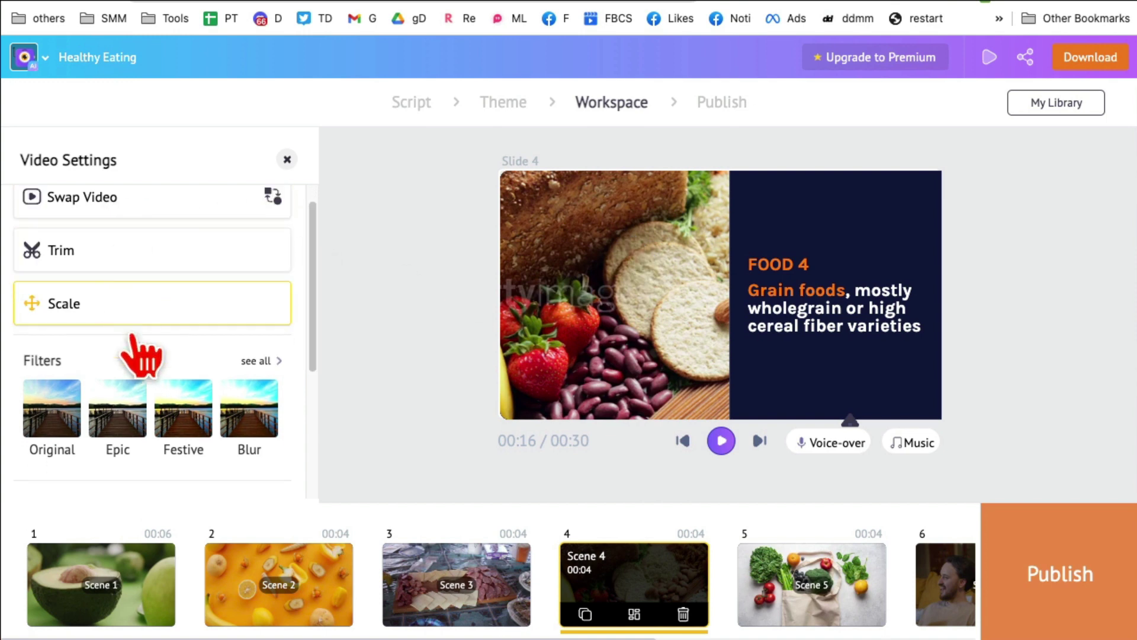
pyautogui.moveTo(313, 362); pyautogui.dragTo(313, 283)
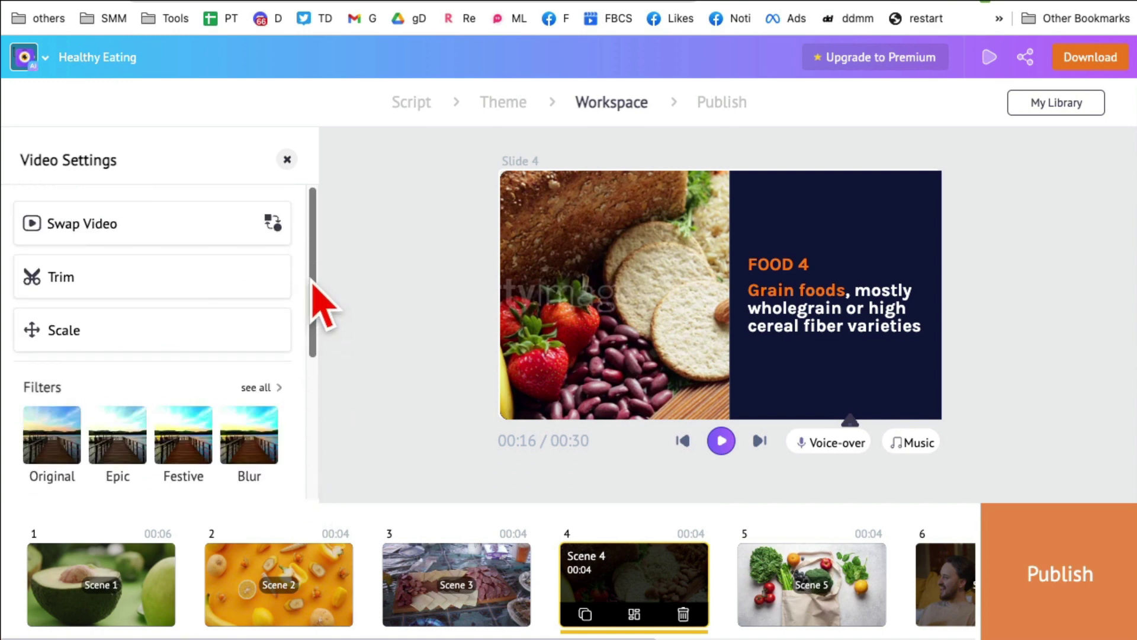
pyautogui.click(93, 225)
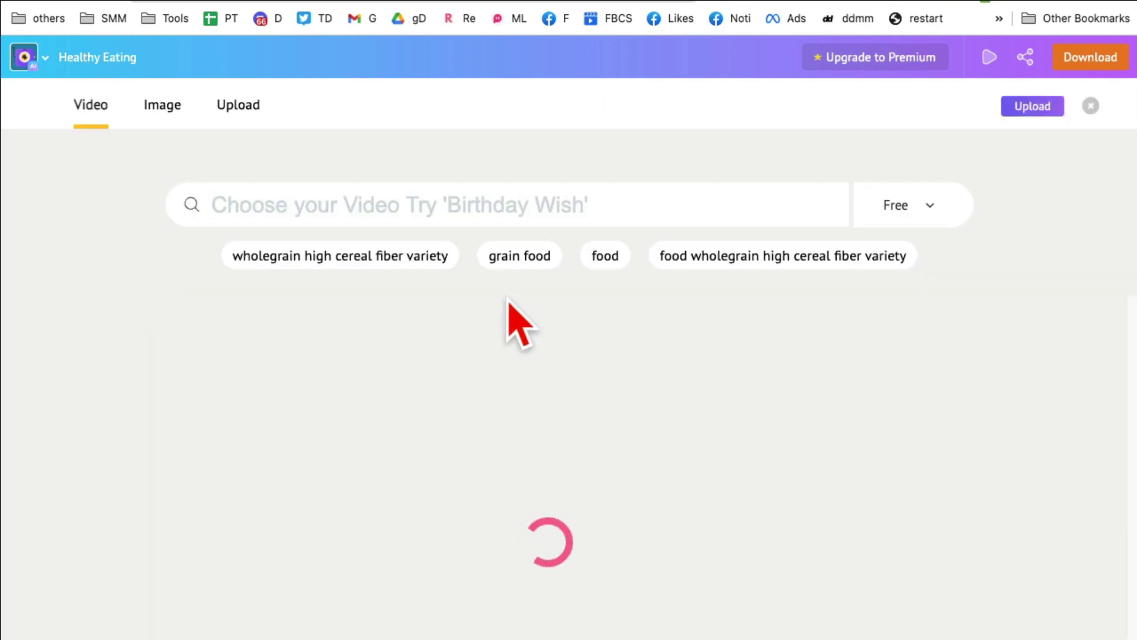
# Step: Search free stock clips for 'food' and replace scene 4's footage with the food platter clip
pyautogui.click(605, 256)
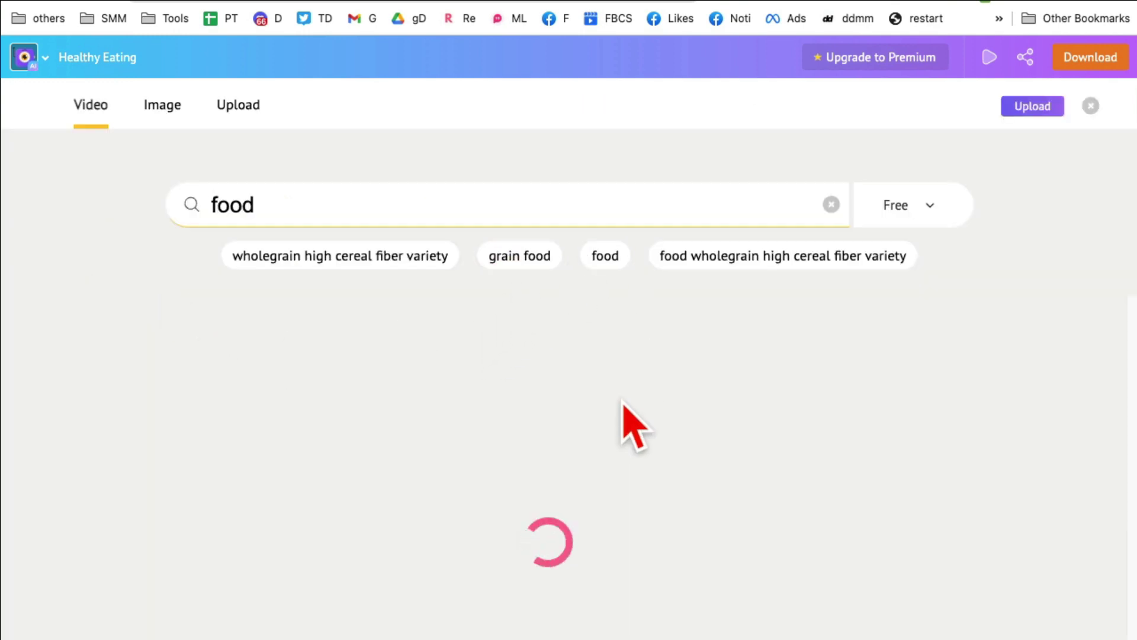
pyautogui.click(941, 202)
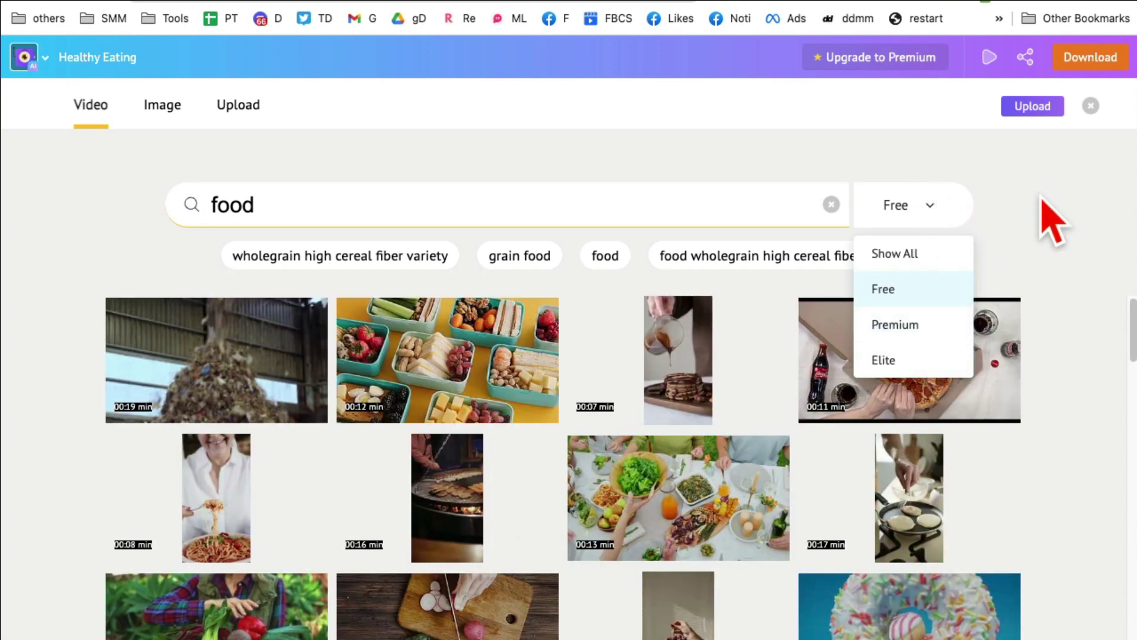
pyautogui.click(1051, 222)
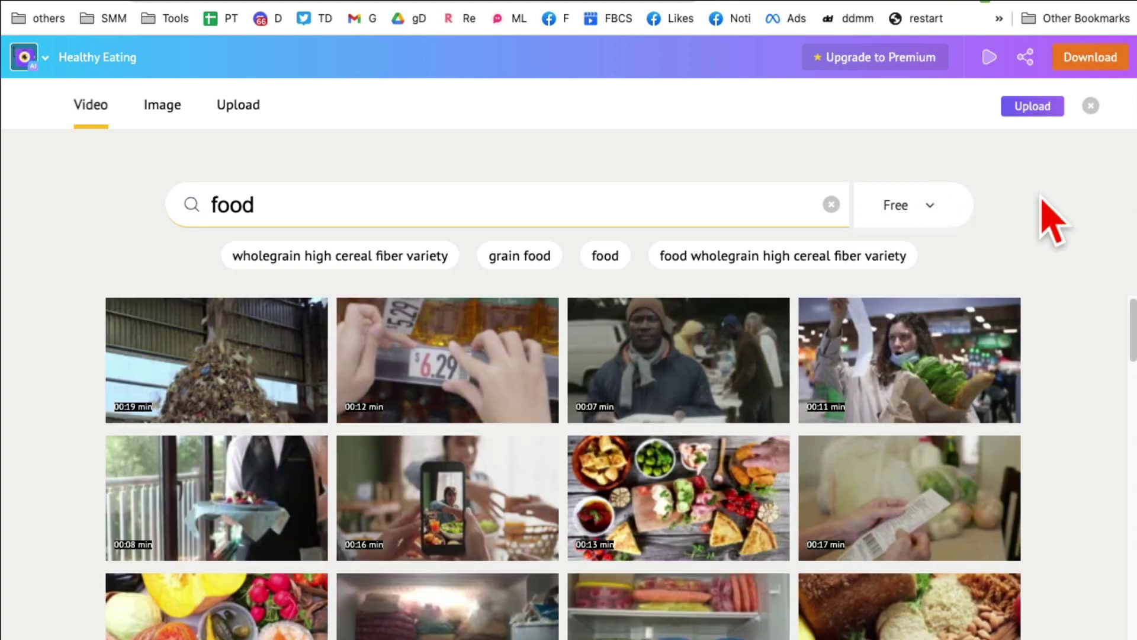
pyautogui.click(678, 503)
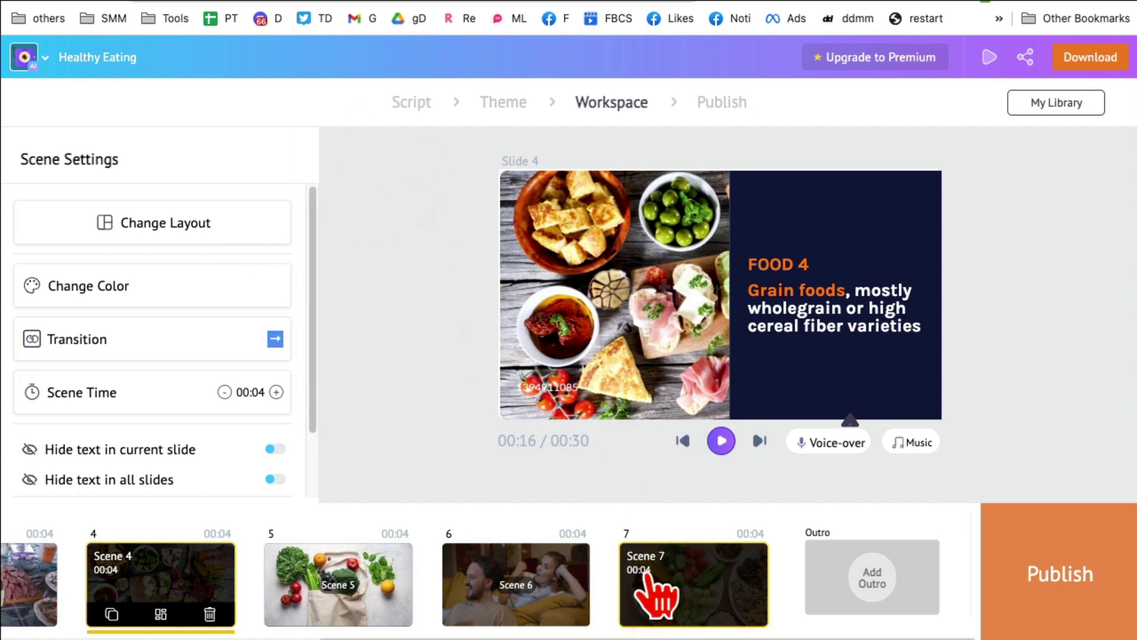
pyautogui.moveTo(311, 346); pyautogui.dragTo(322, 221)
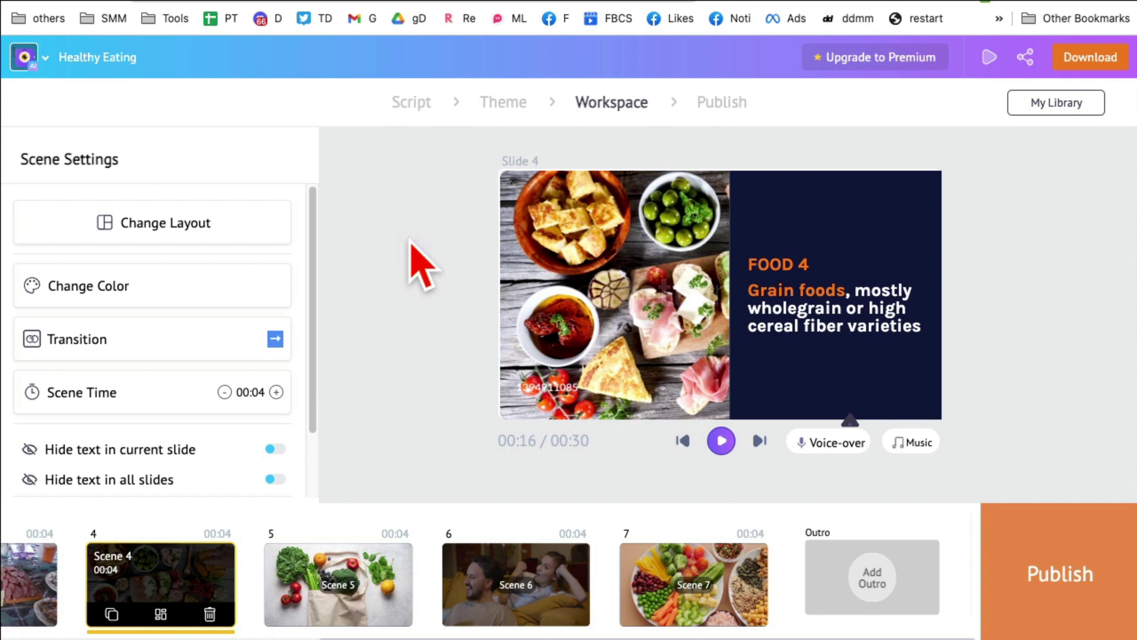